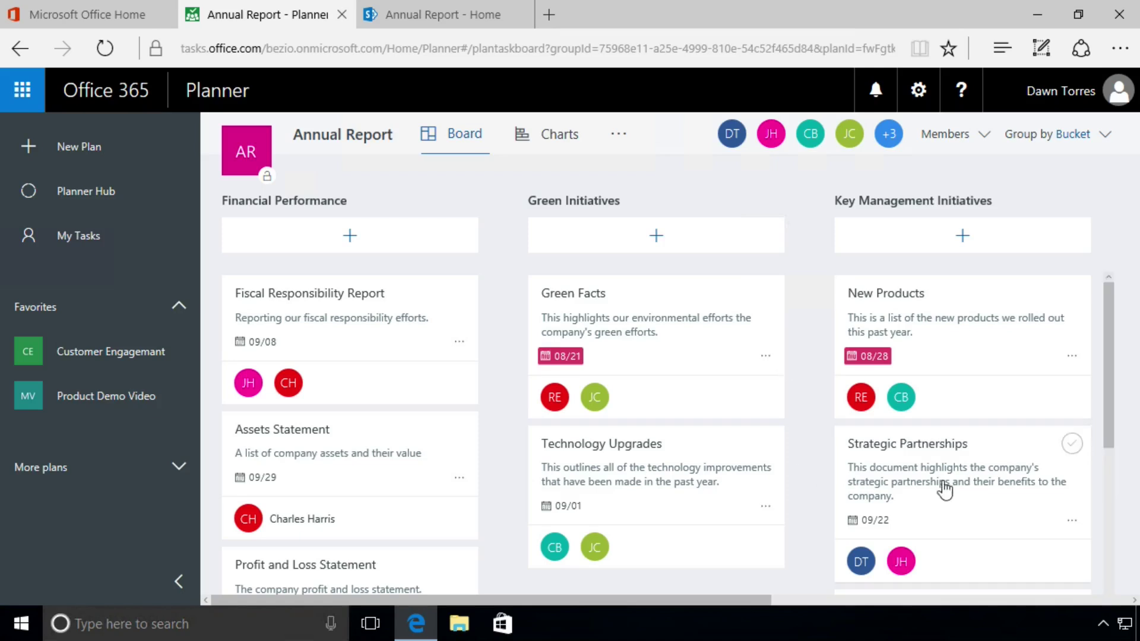
# Attach Strategic Partnerships.docx from the Documents folder to the Strategic Partnerships task
pyautogui.click(969, 504)
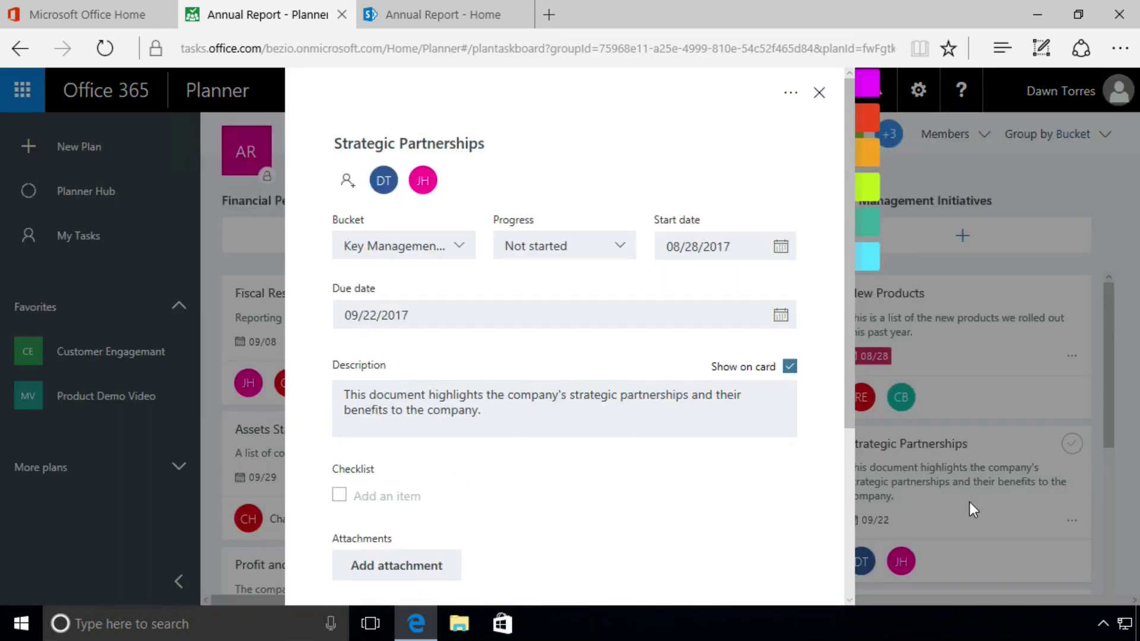
pyautogui.scroll(-3, 574, 425)
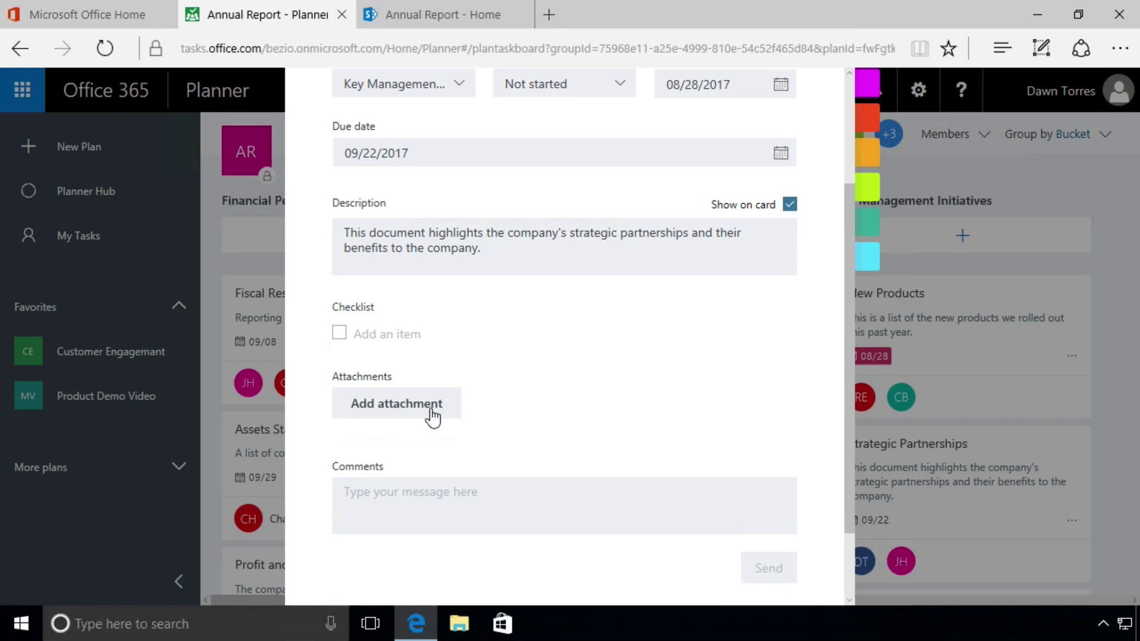
pyautogui.click(432, 416)
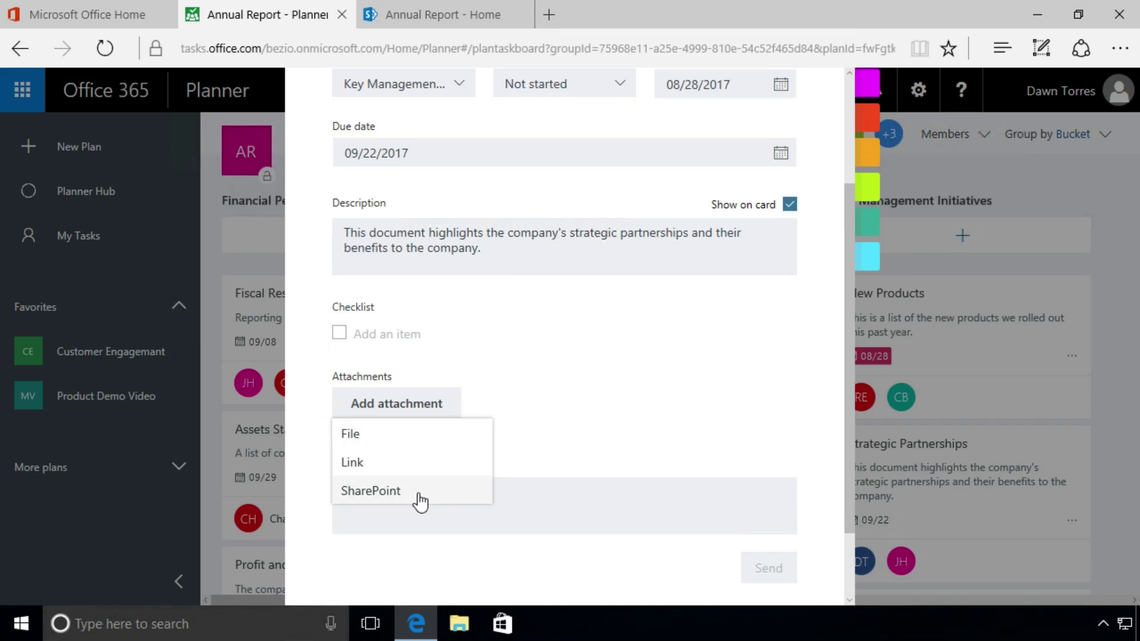
pyautogui.click(424, 443)
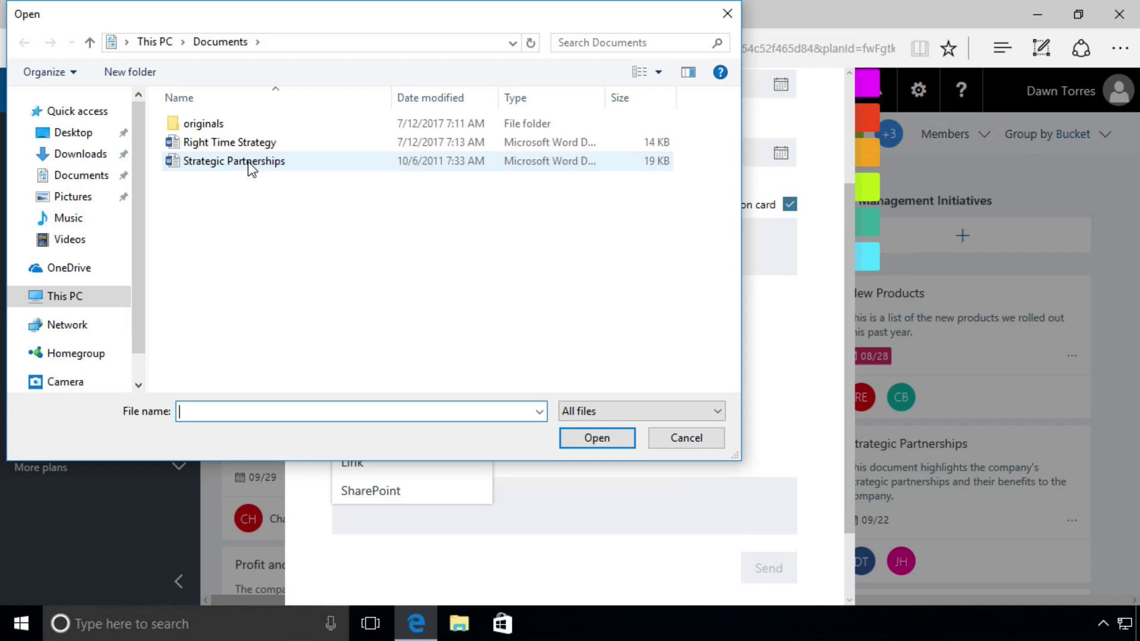
pyautogui.click(248, 161)
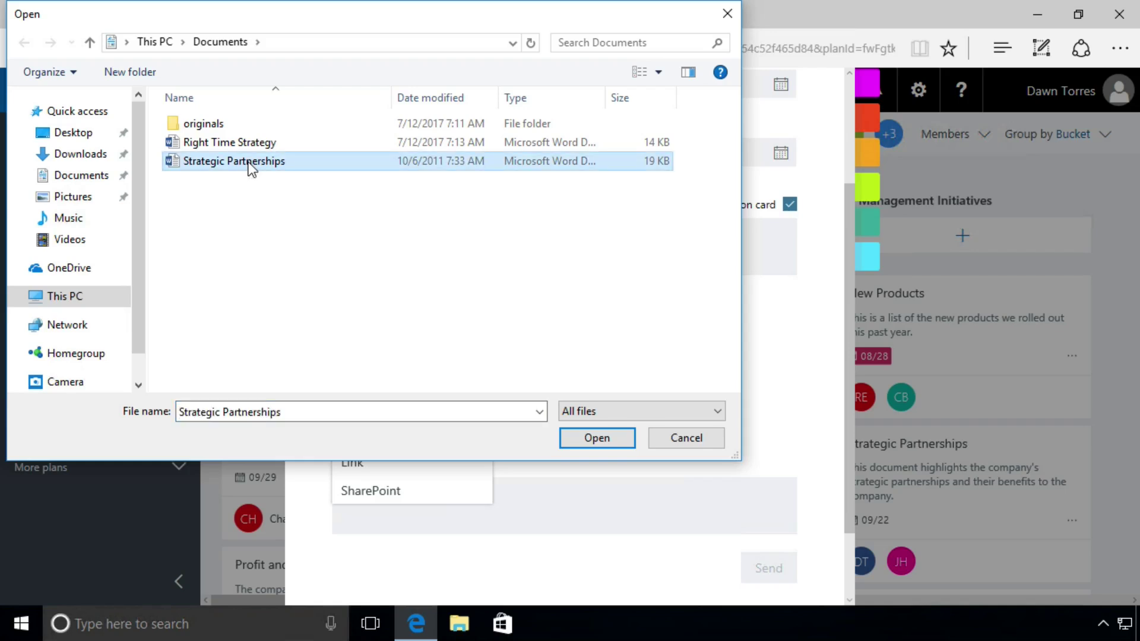
pyautogui.click(595, 438)
# Set the Strategic Partnerships card to preview the attached docx, toggling to description and back
pyautogui.scroll(-1, 641, 427)
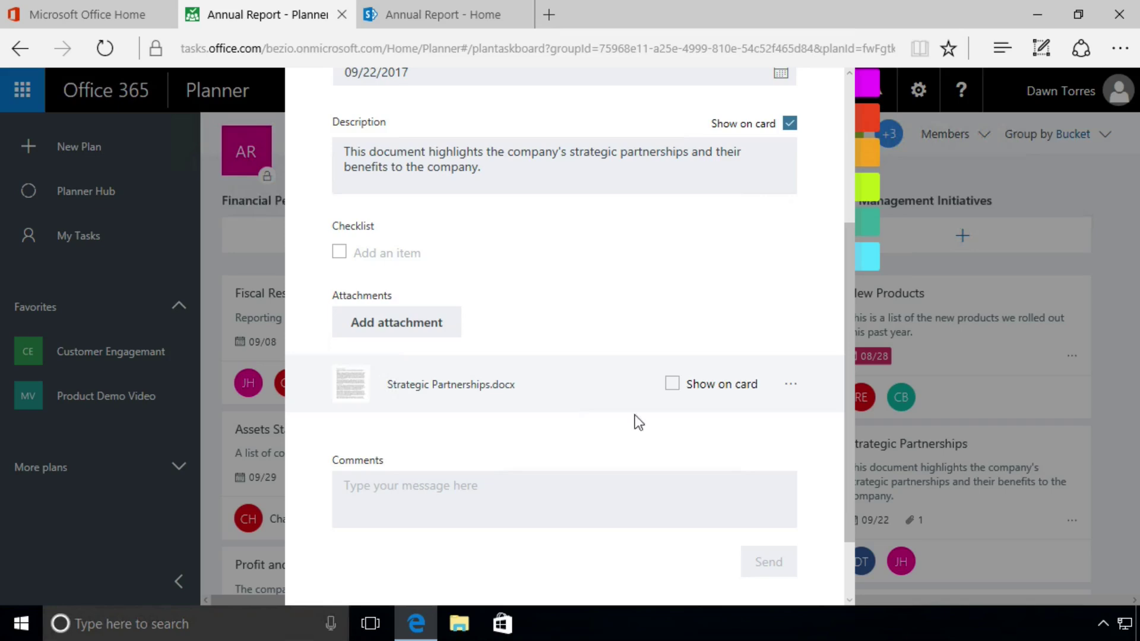
pyautogui.click(673, 383)
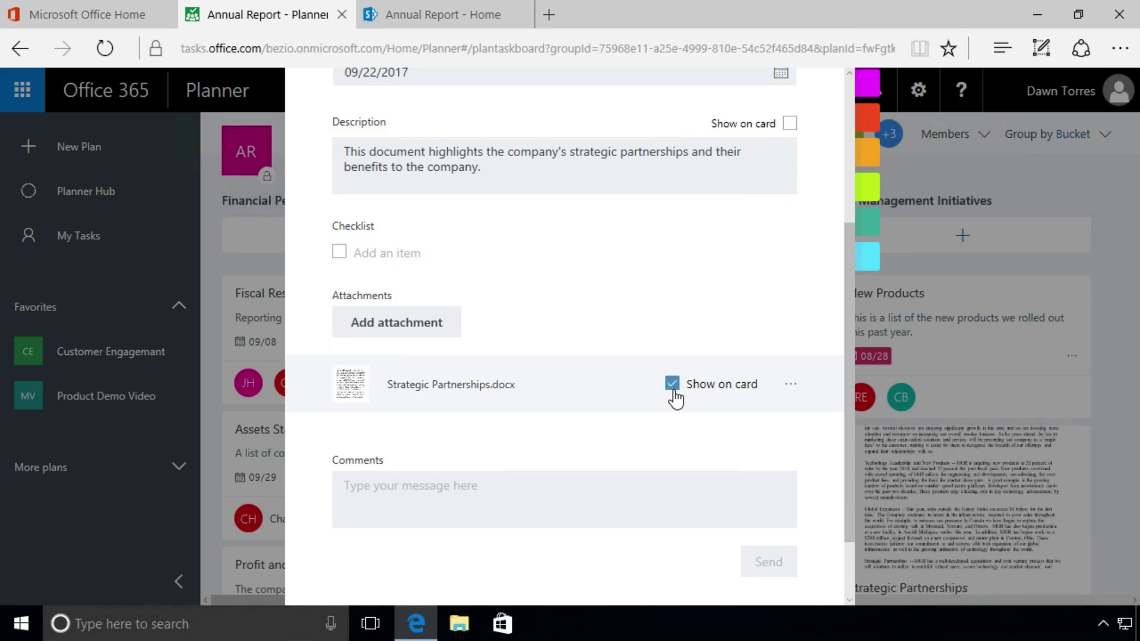
pyautogui.click(790, 124)
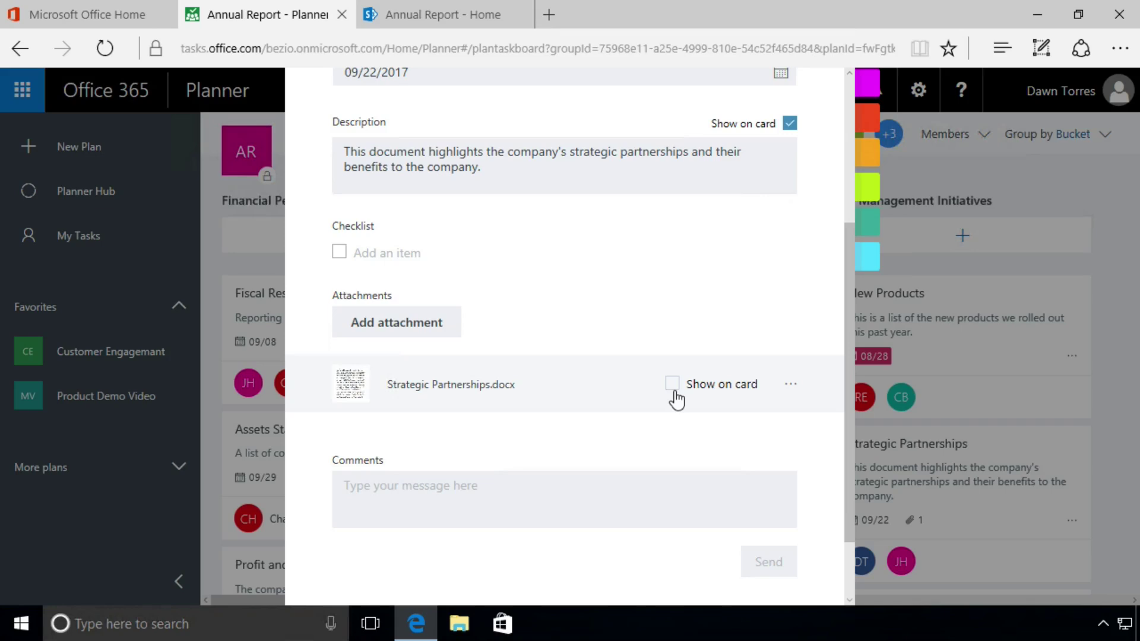
pyautogui.click(675, 389)
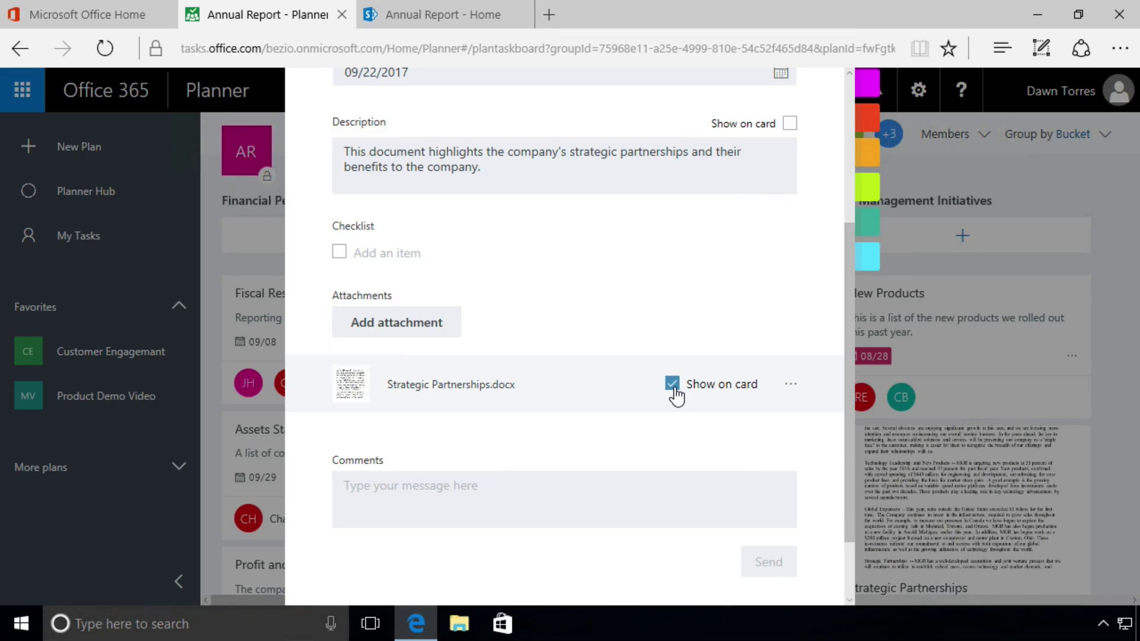
pyautogui.scroll(4, 772, 284)
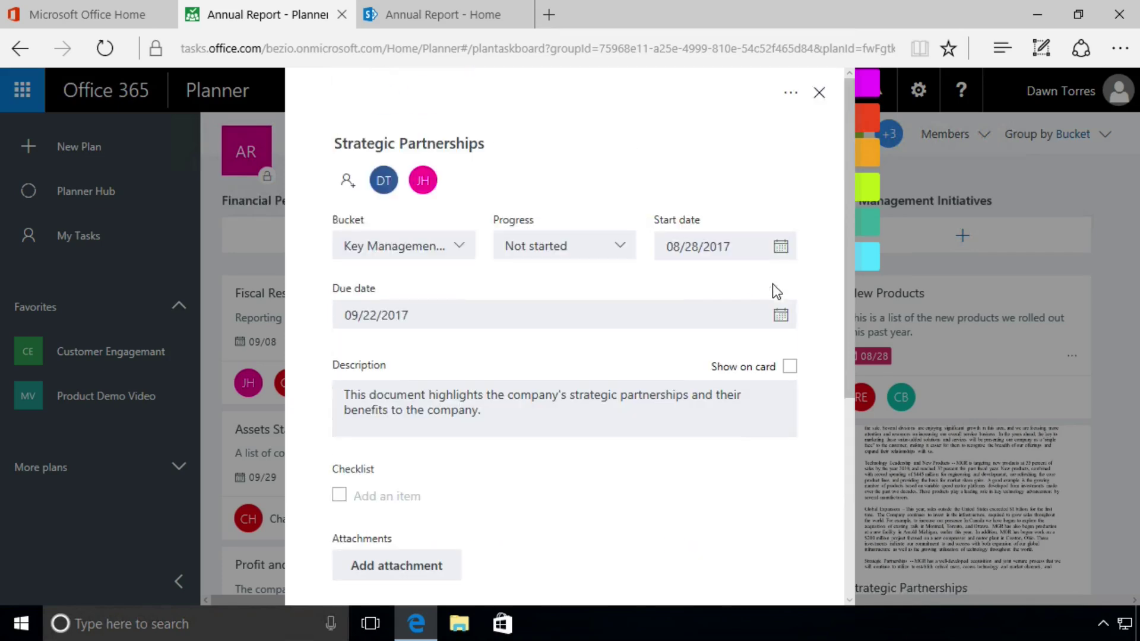
# Reopen Strategic Partnerships, switch its card to show the description, and close the task
pyautogui.click(819, 92)
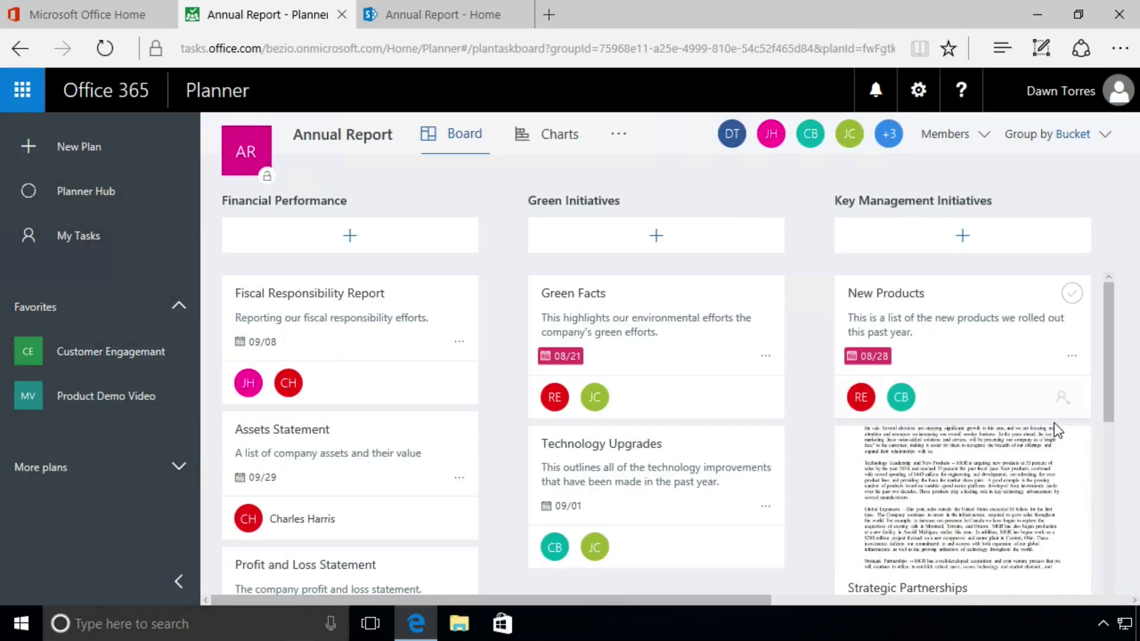
pyautogui.scroll(-2, 1053, 423)
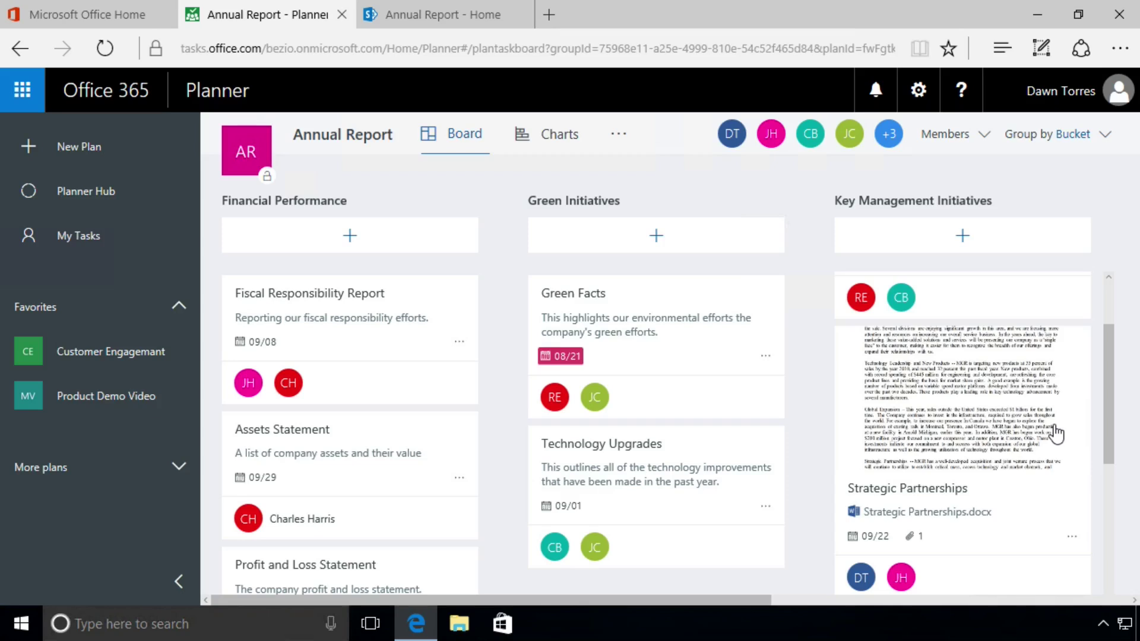
pyautogui.click(983, 411)
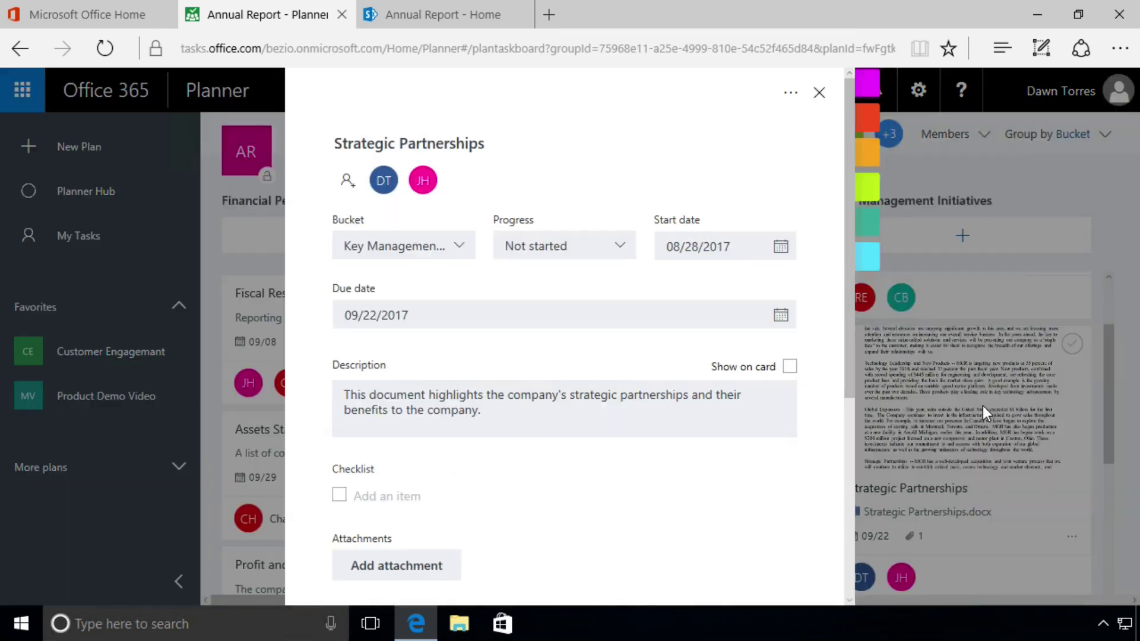
pyautogui.click(790, 368)
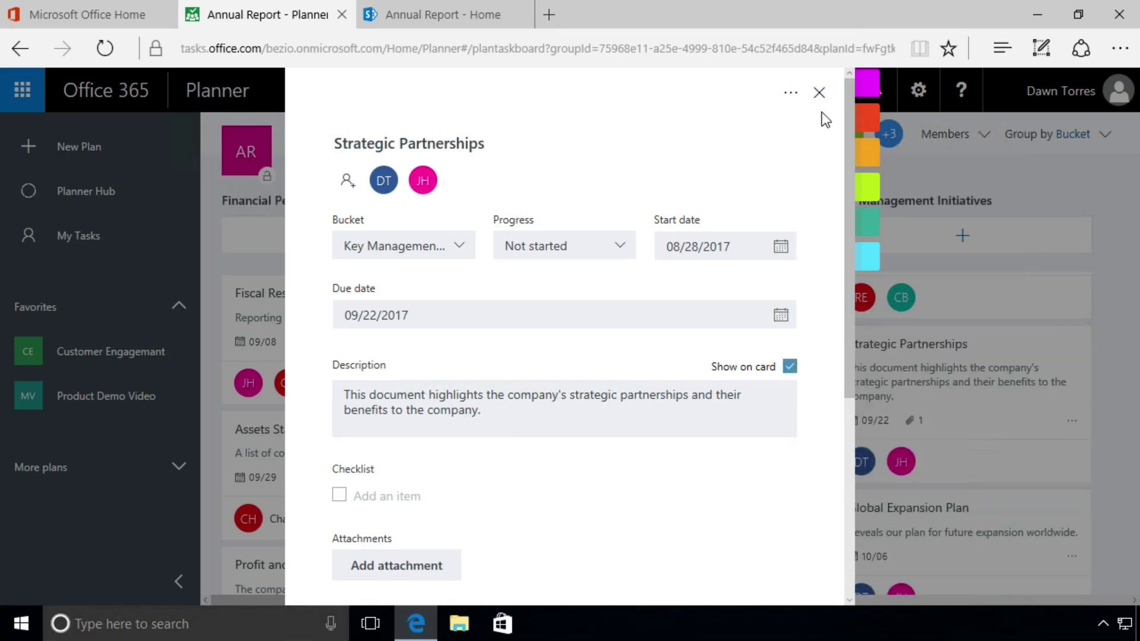
pyautogui.click(819, 94)
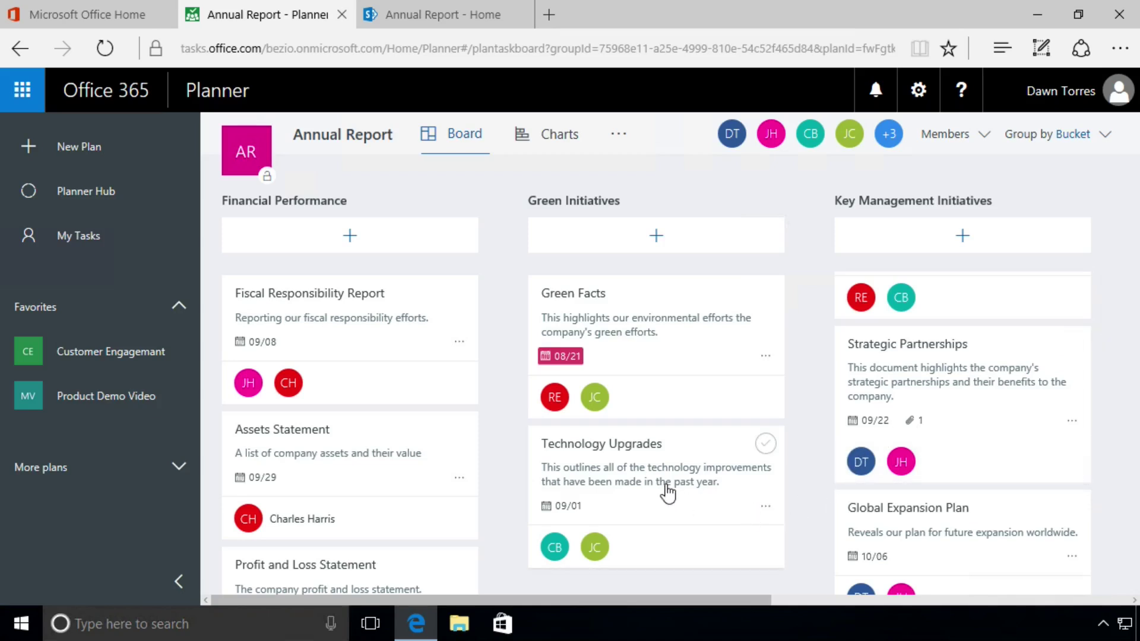
# Attach New Computers.jpg from the Pictures folder to the Technology Upgrades task
pyautogui.click(630, 476)
pyautogui.scroll(-4, 520, 452)
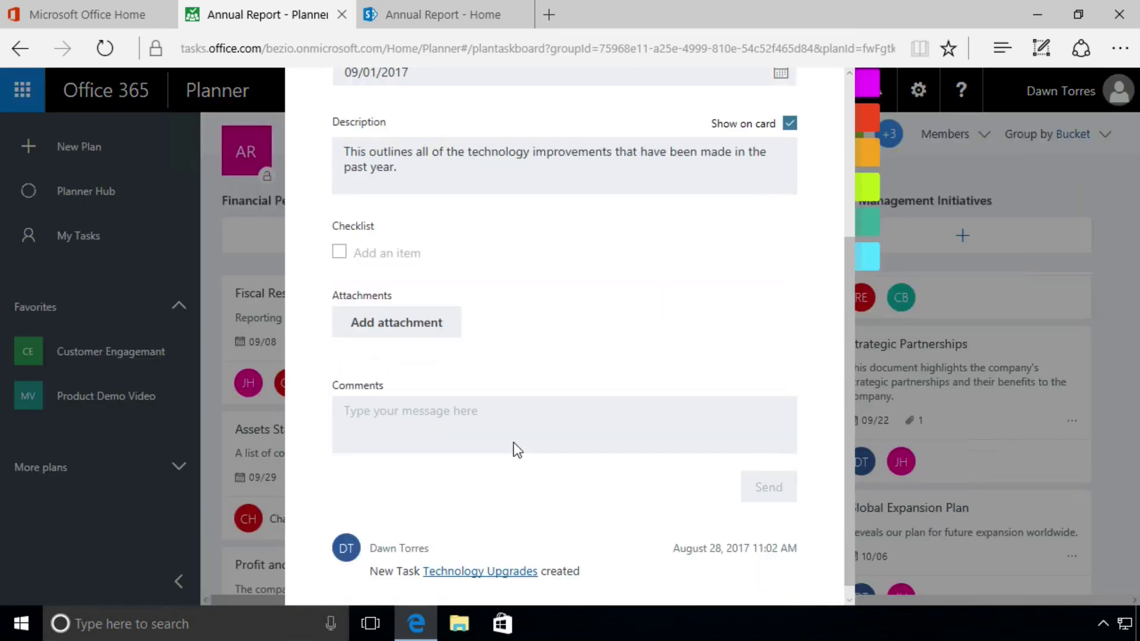
pyautogui.click(403, 334)
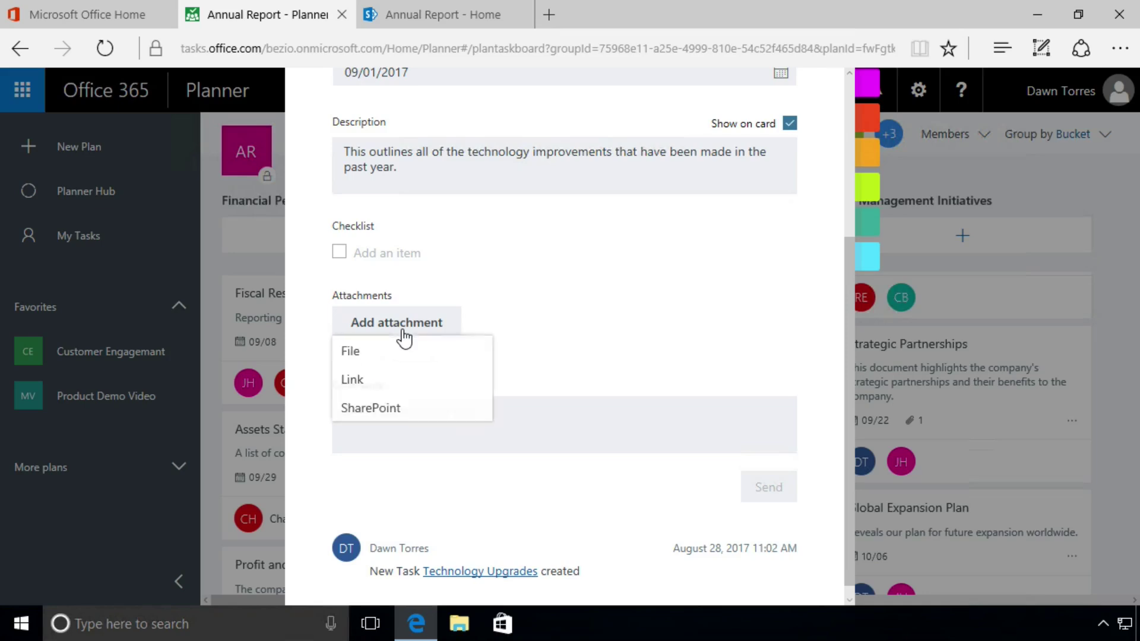
pyautogui.click(386, 355)
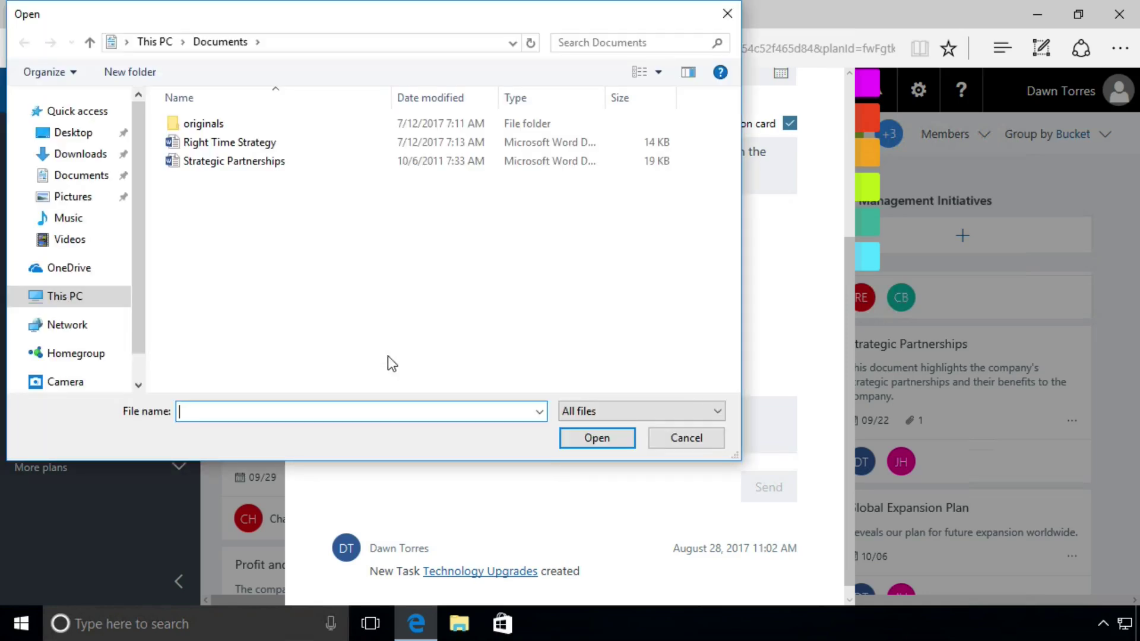
pyautogui.click(65, 198)
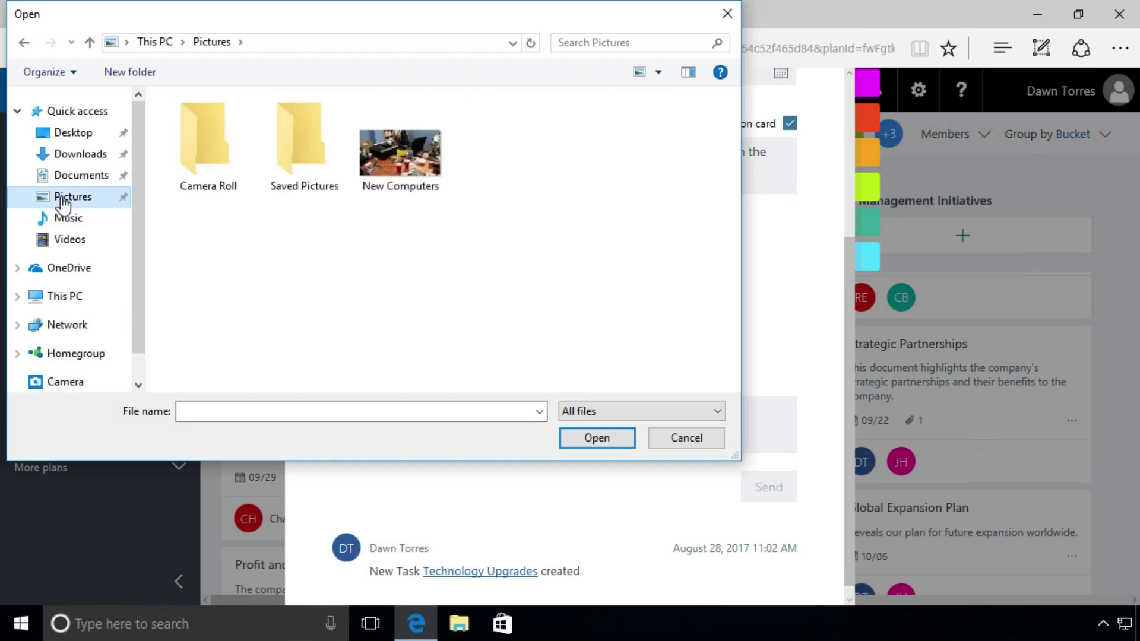
pyautogui.click(404, 172)
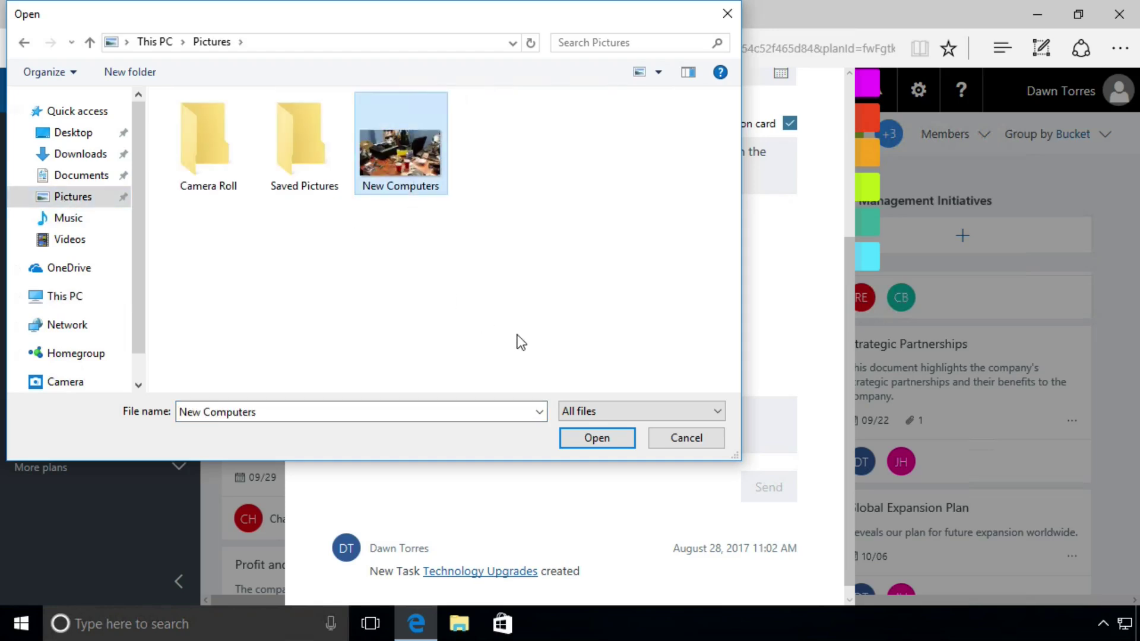
pyautogui.click(597, 440)
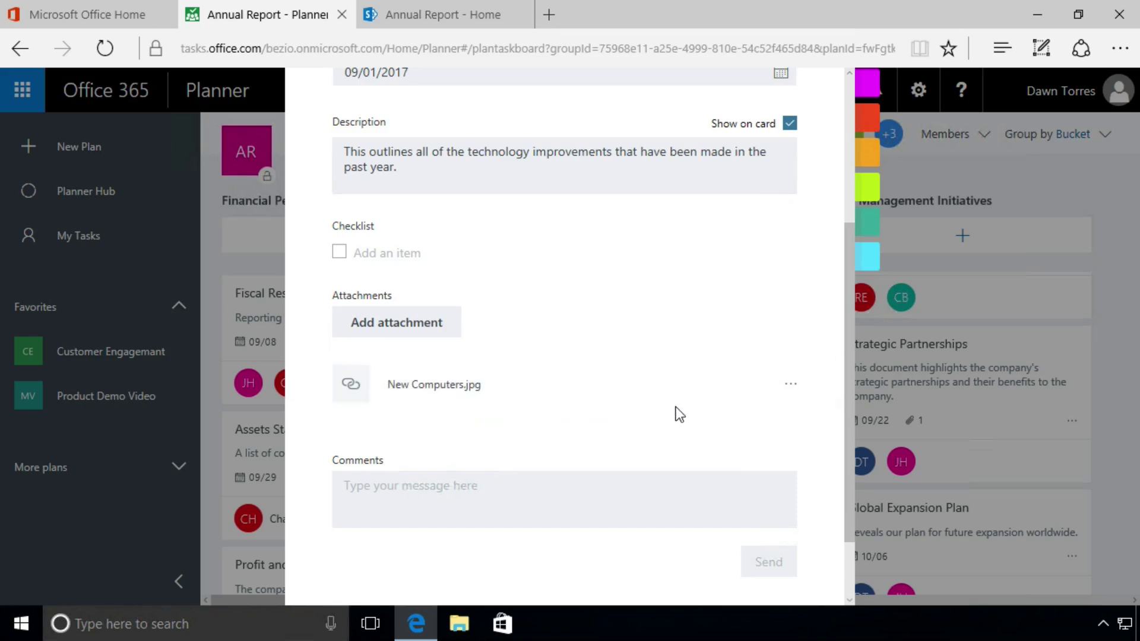
# Show the New Computers.jpg image on the Technology Upgrades card and close the task
pyautogui.click(672, 385)
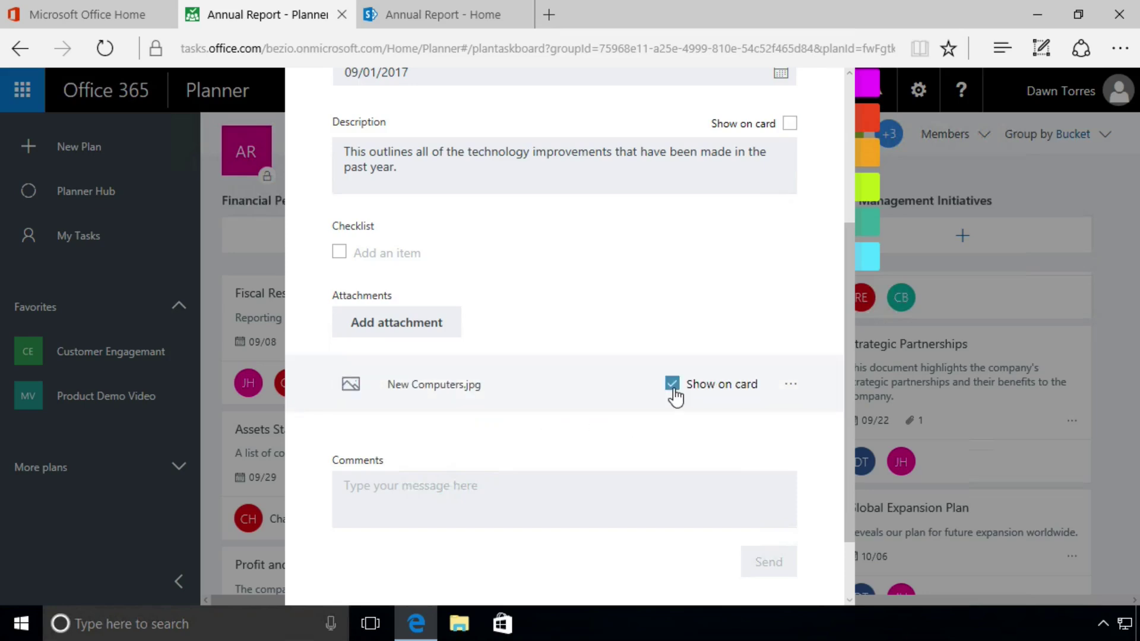
pyautogui.scroll(4, 778, 321)
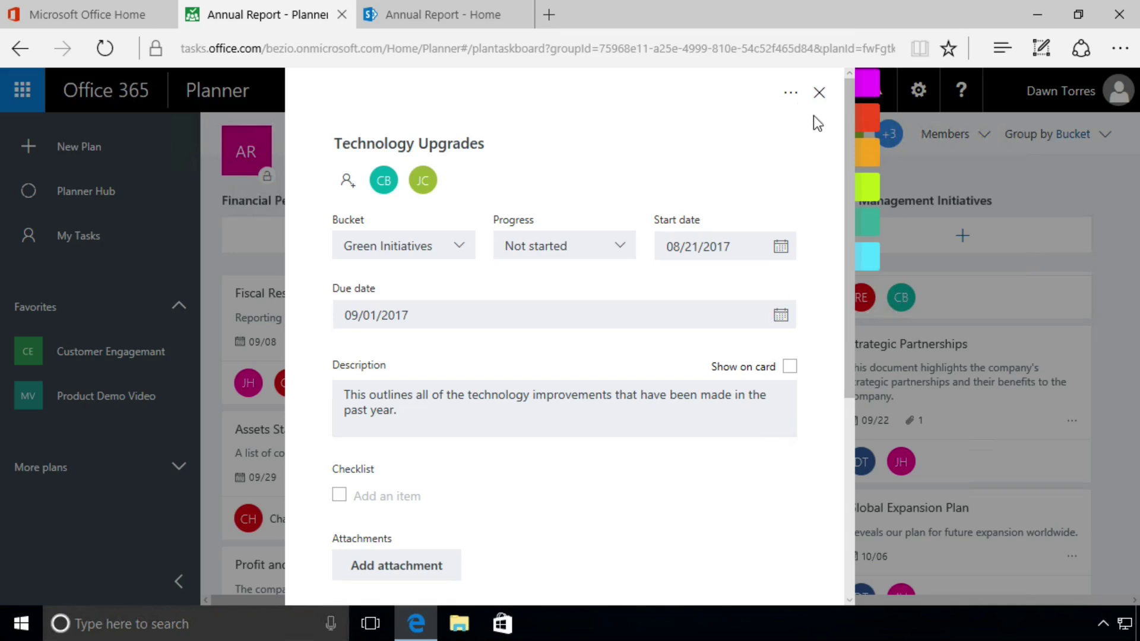
pyautogui.click(819, 93)
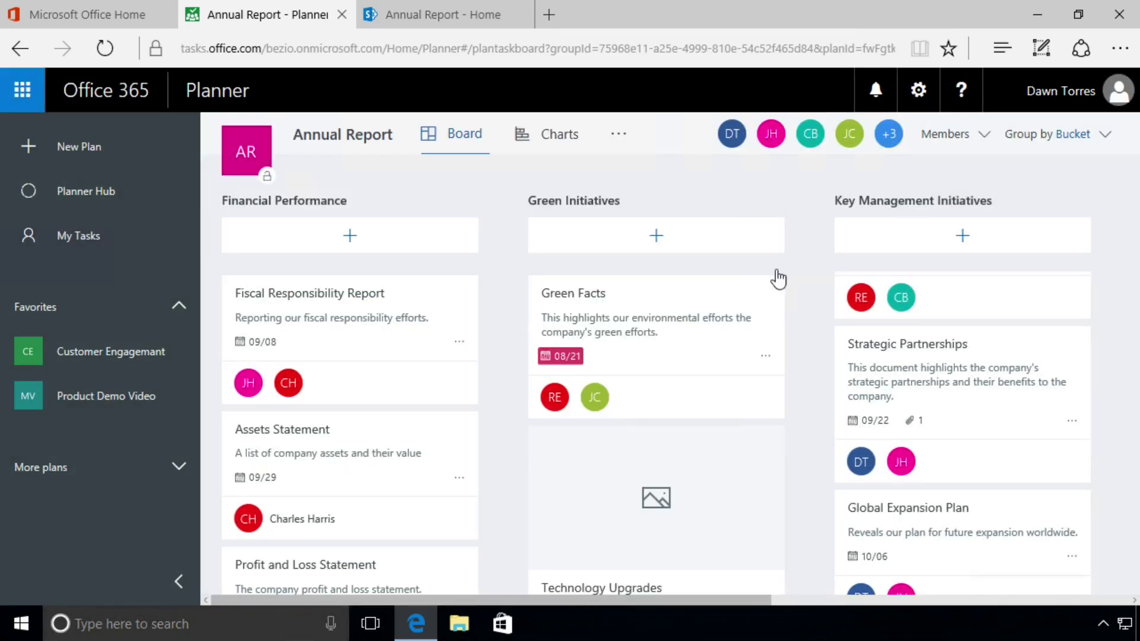
pyautogui.scroll(-2, 778, 440)
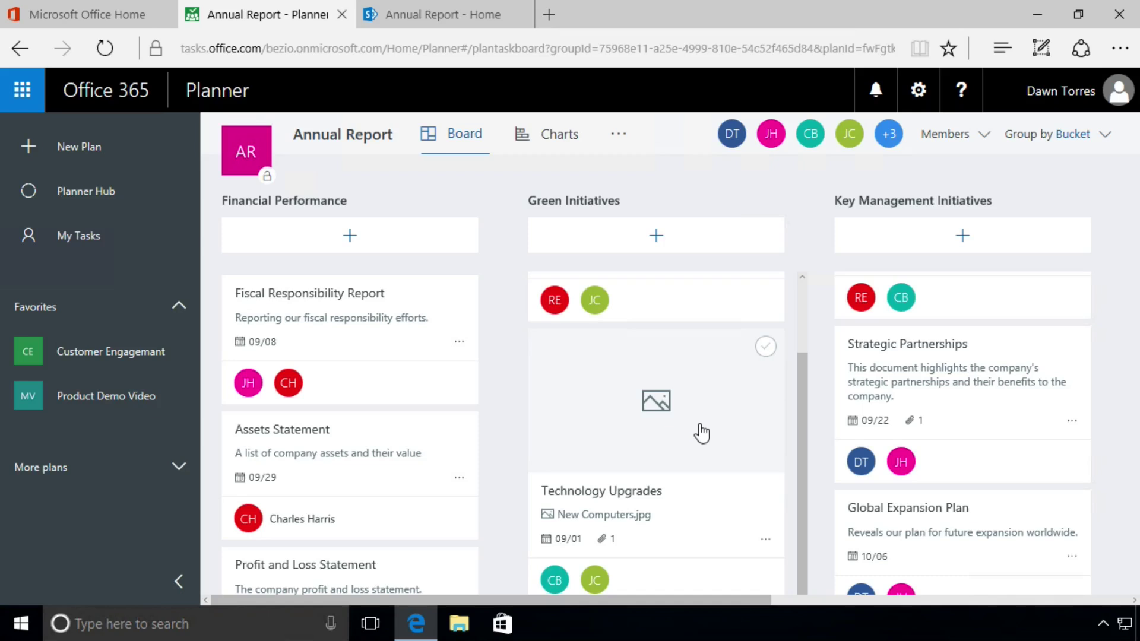
# Reload the board and scroll to view the Technology Upgrades card's New Computers.jpg preview
pyautogui.click(104, 50)
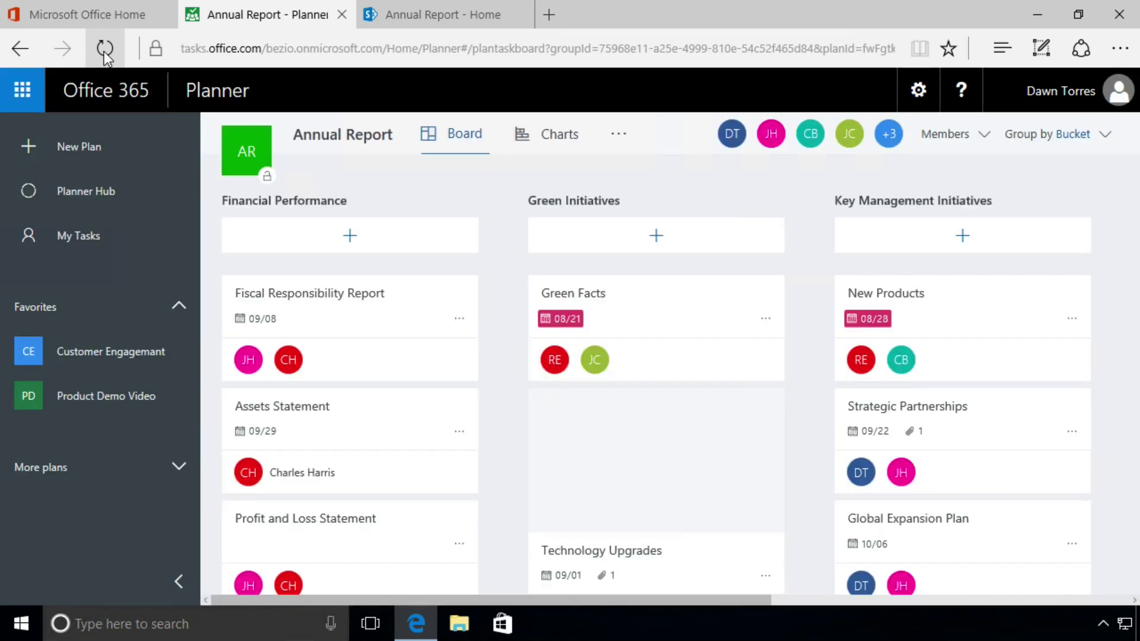
pyautogui.scroll(-2, 795, 457)
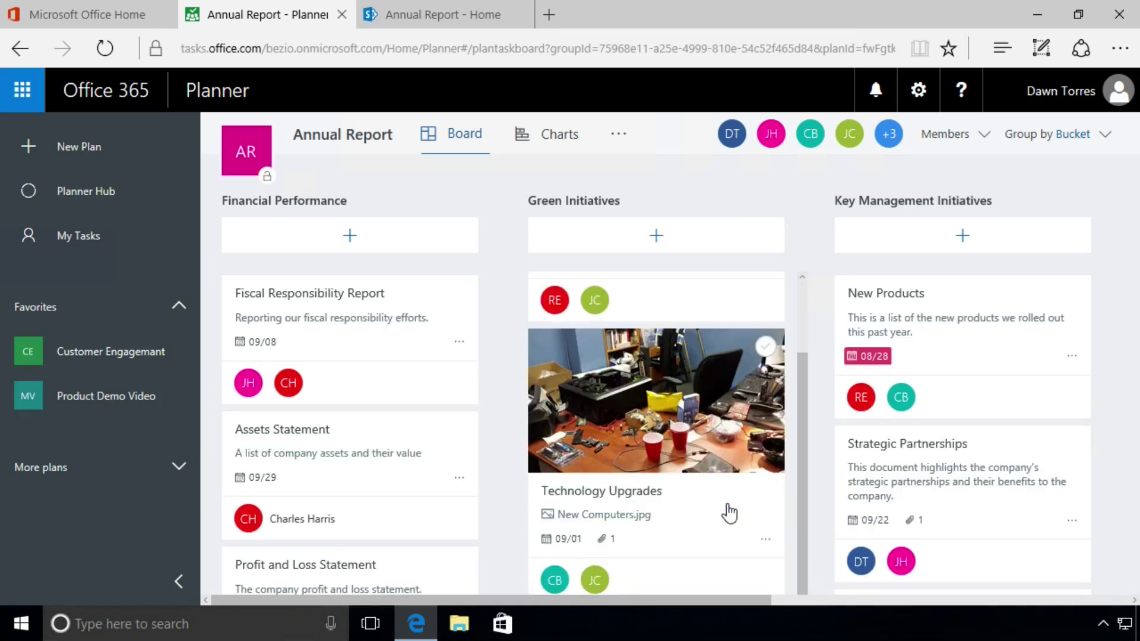
pyautogui.scroll(1, 730, 512)
pyautogui.scroll(1, 730, 512)
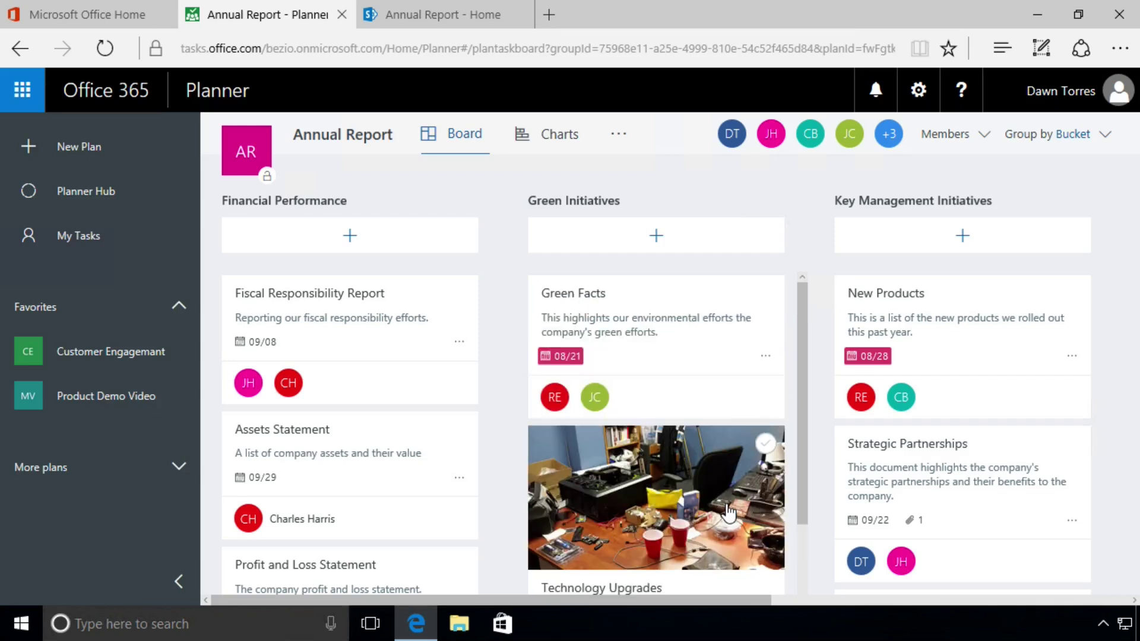
pyautogui.scroll(-1, 728, 512)
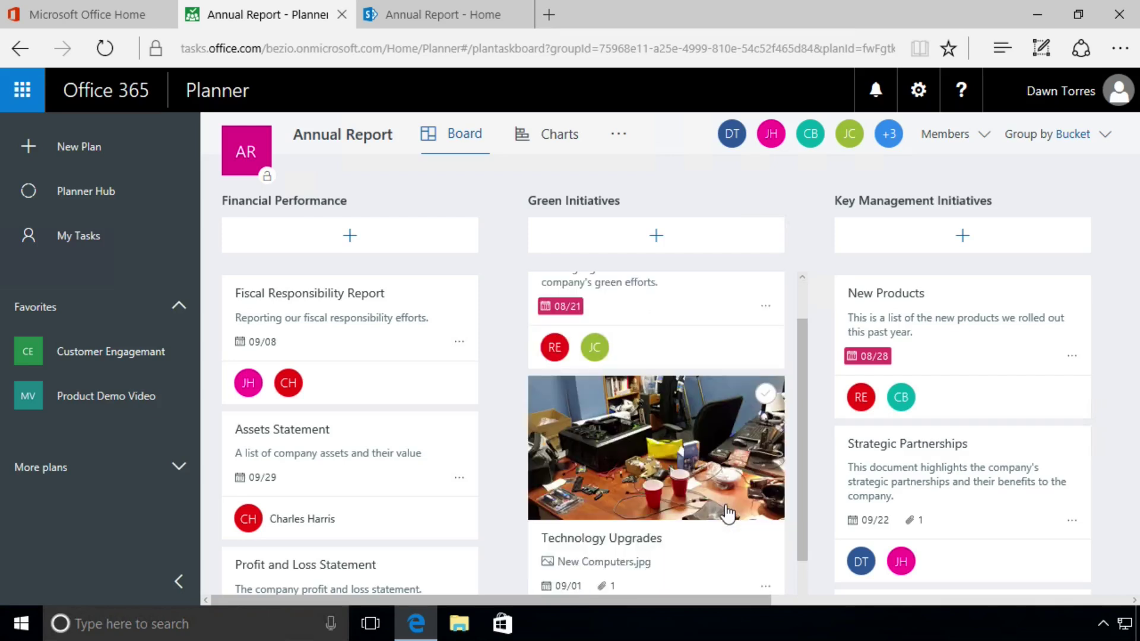
pyautogui.scroll(1, 728, 512)
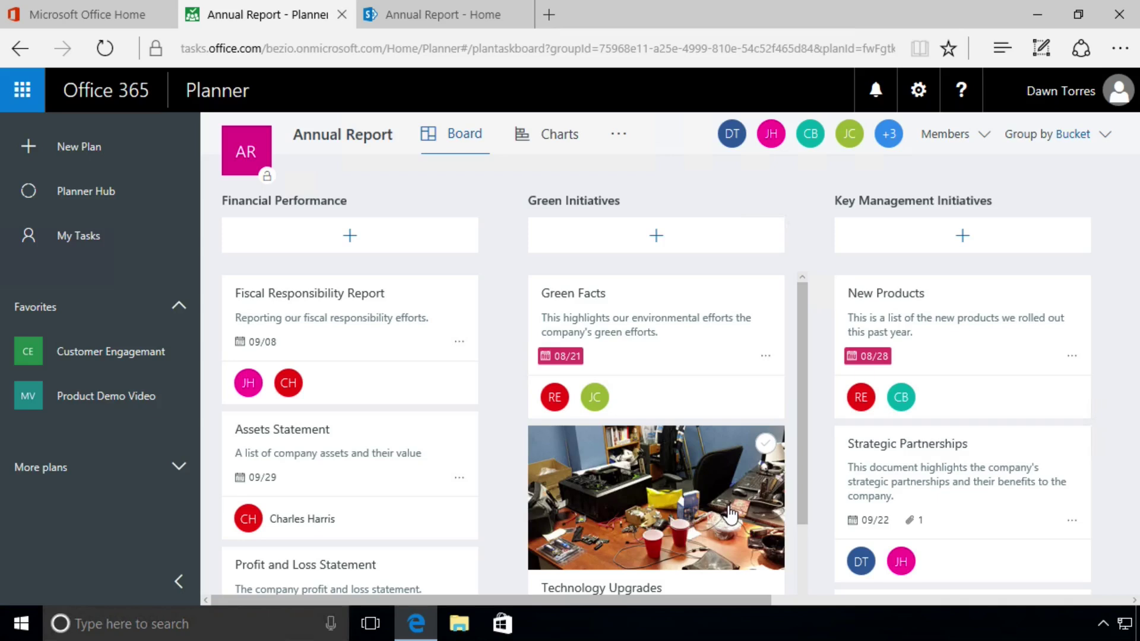
# In the SharePoint Documents library, check New Computers.jpg and Strategic Partnerships.docx, then go Home
pyautogui.click(432, 16)
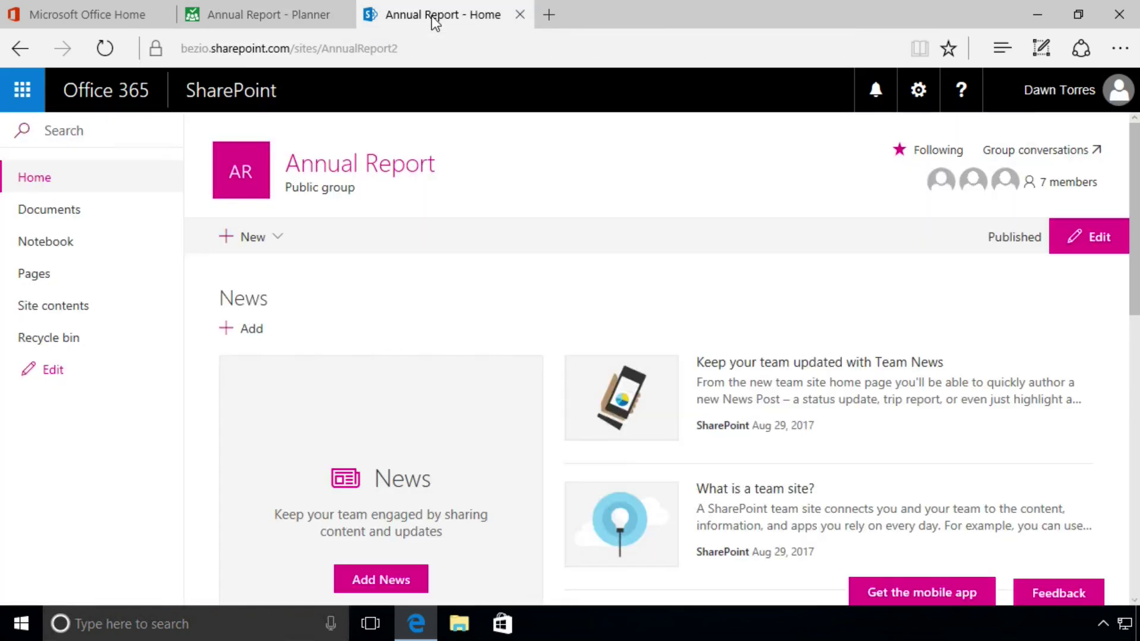
pyautogui.click(60, 219)
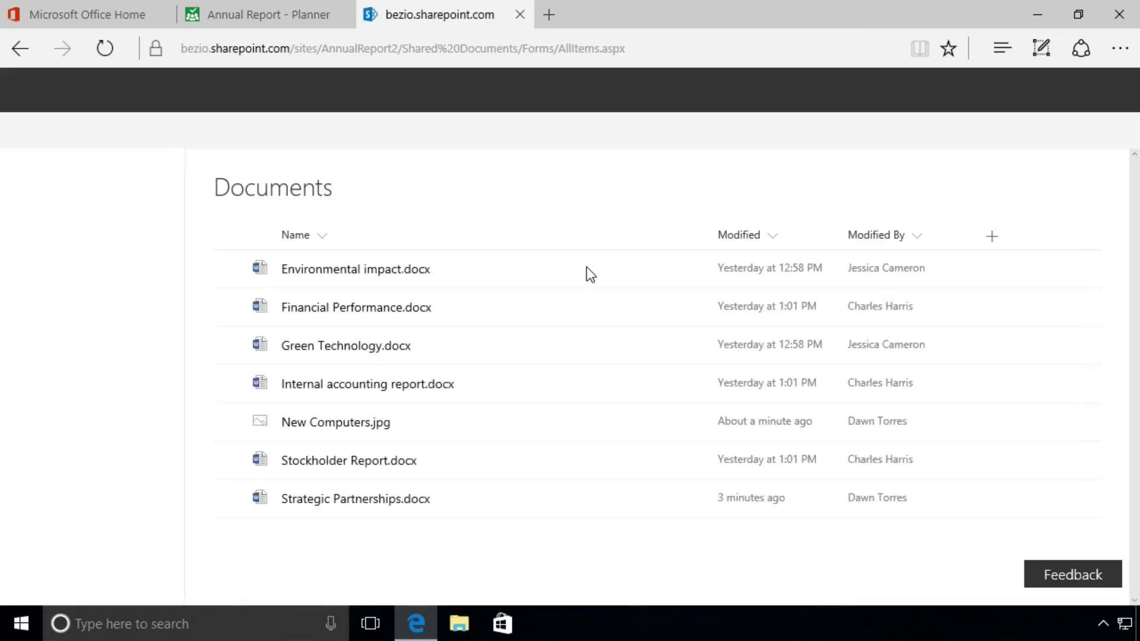
pyautogui.scroll(-2, 585, 266)
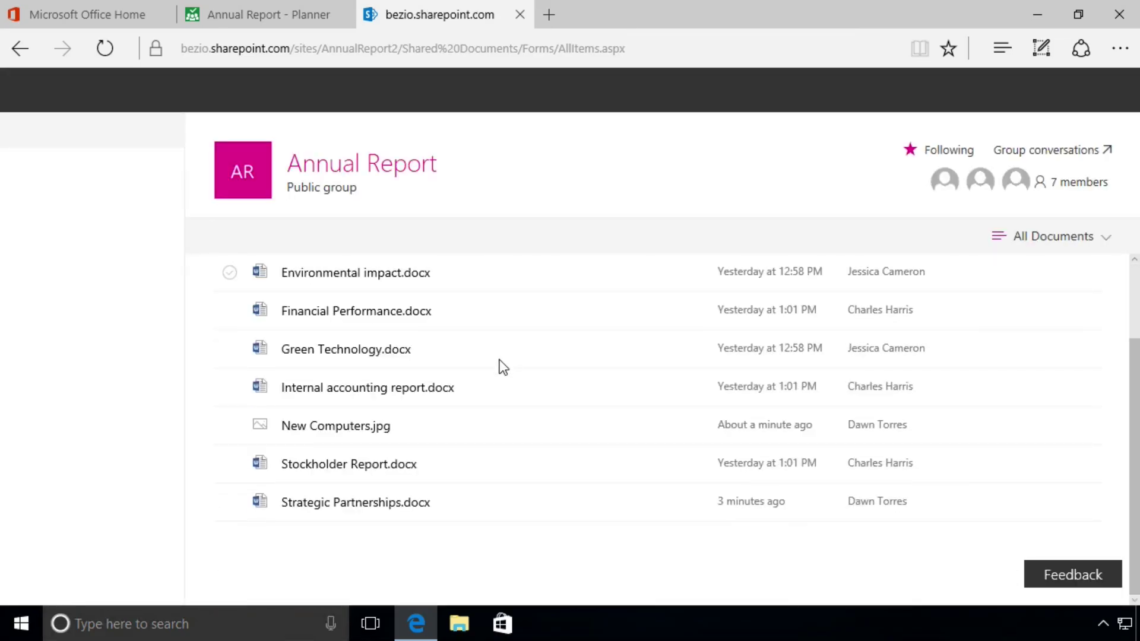
pyautogui.click(229, 426)
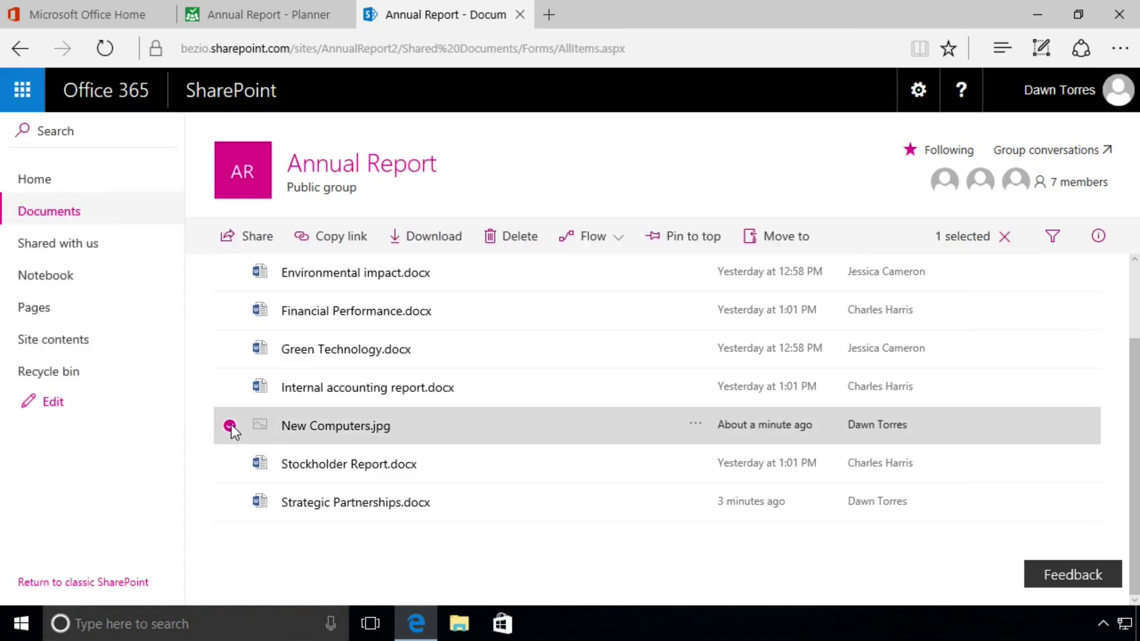
pyautogui.click(230, 502)
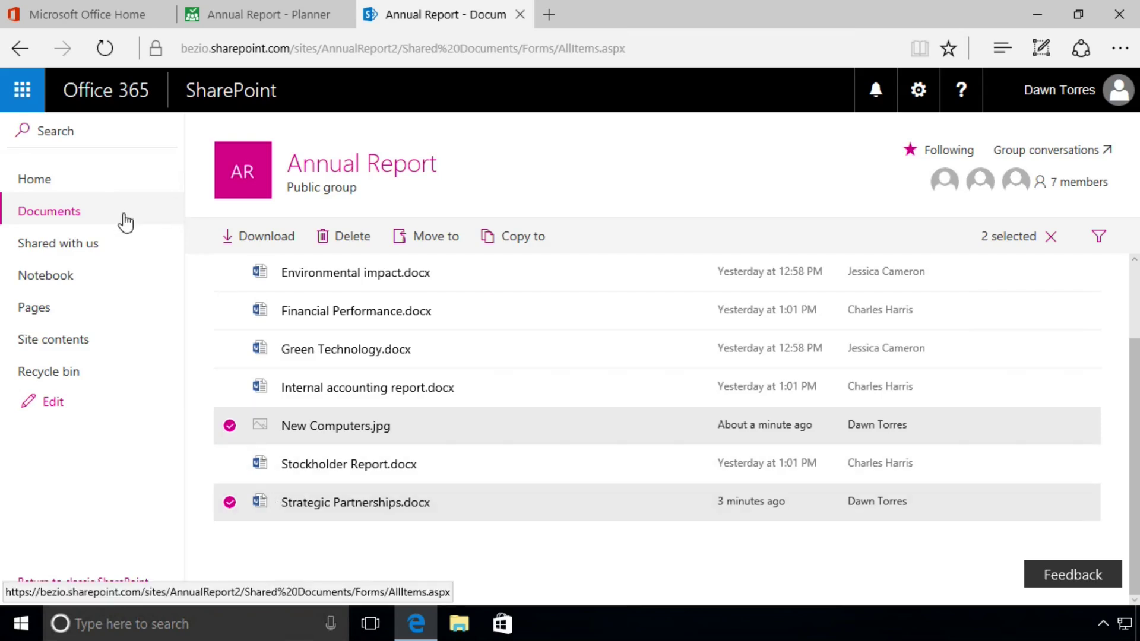
pyautogui.click(41, 185)
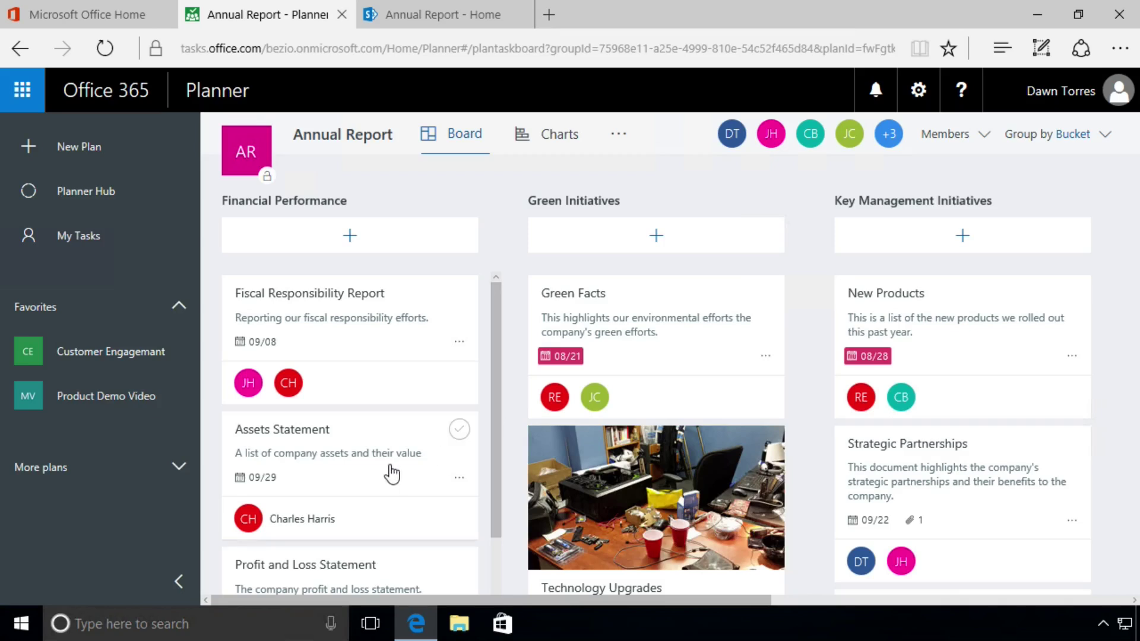
# Attach Green Technology.docx from the SharePoint library to the Assets Statement task
pyautogui.click(346, 455)
pyautogui.scroll(-3, 401, 447)
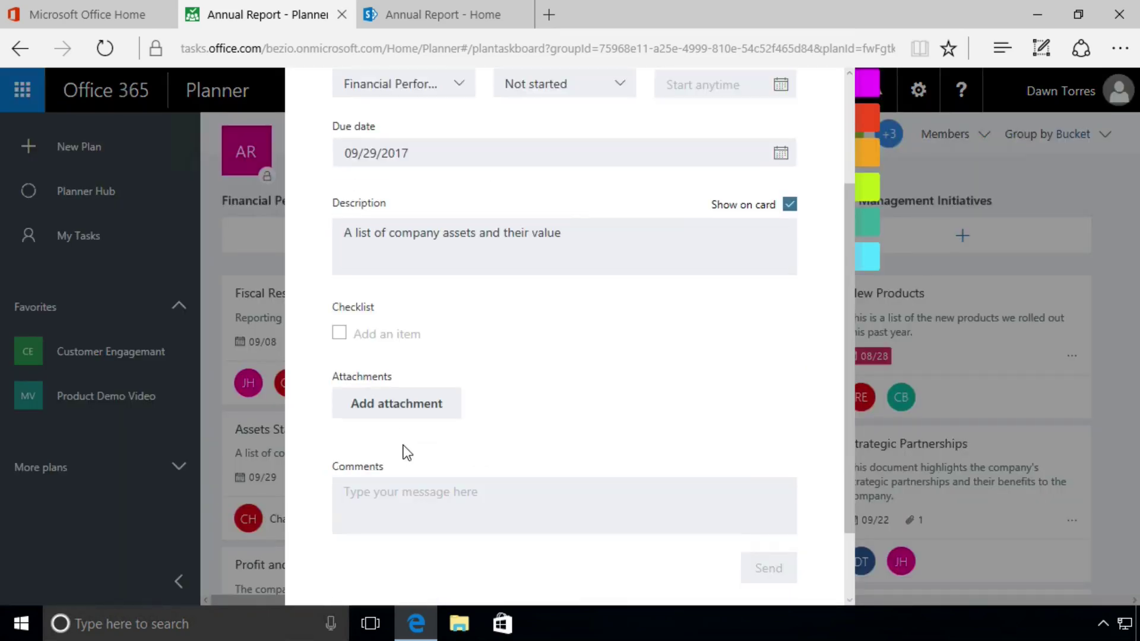
pyautogui.click(409, 410)
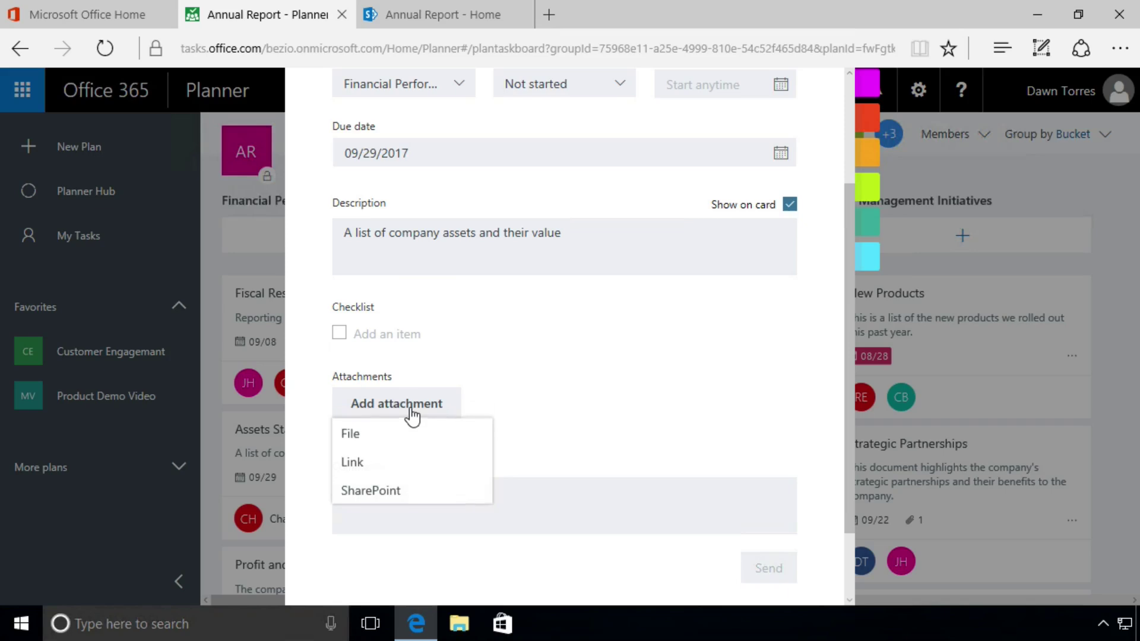
pyautogui.click(397, 492)
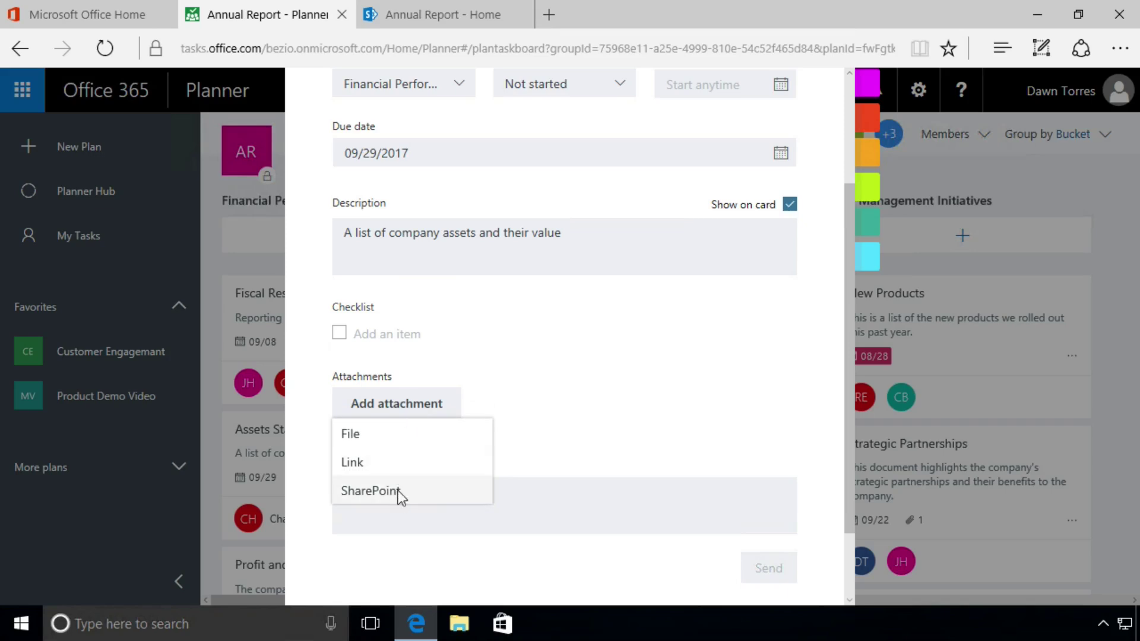
pyautogui.click(397, 491)
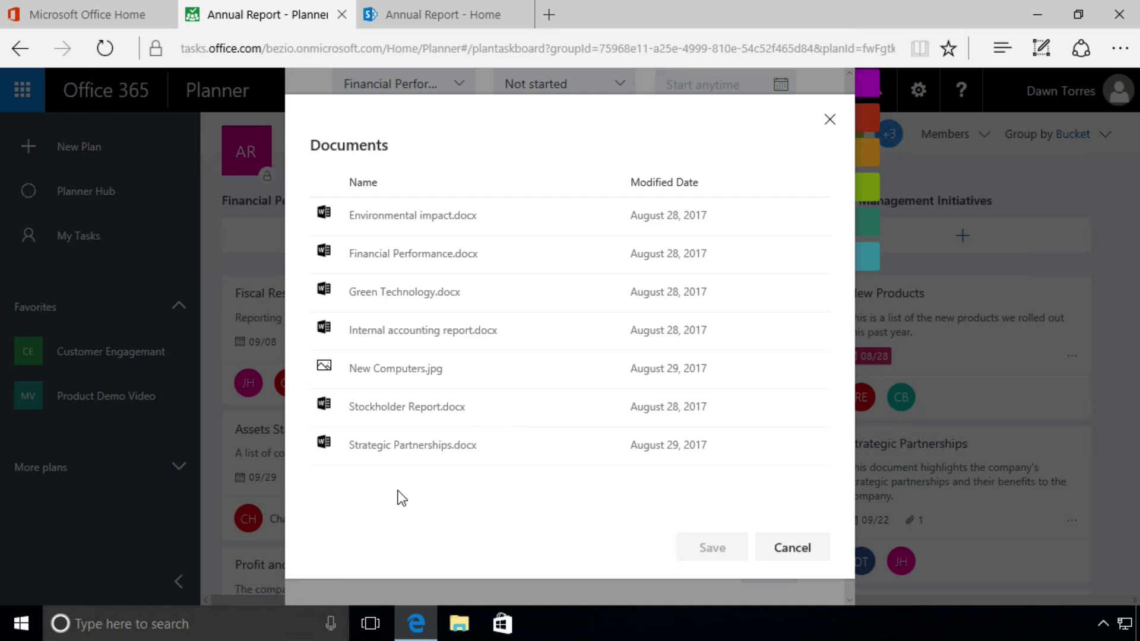
pyautogui.click(390, 298)
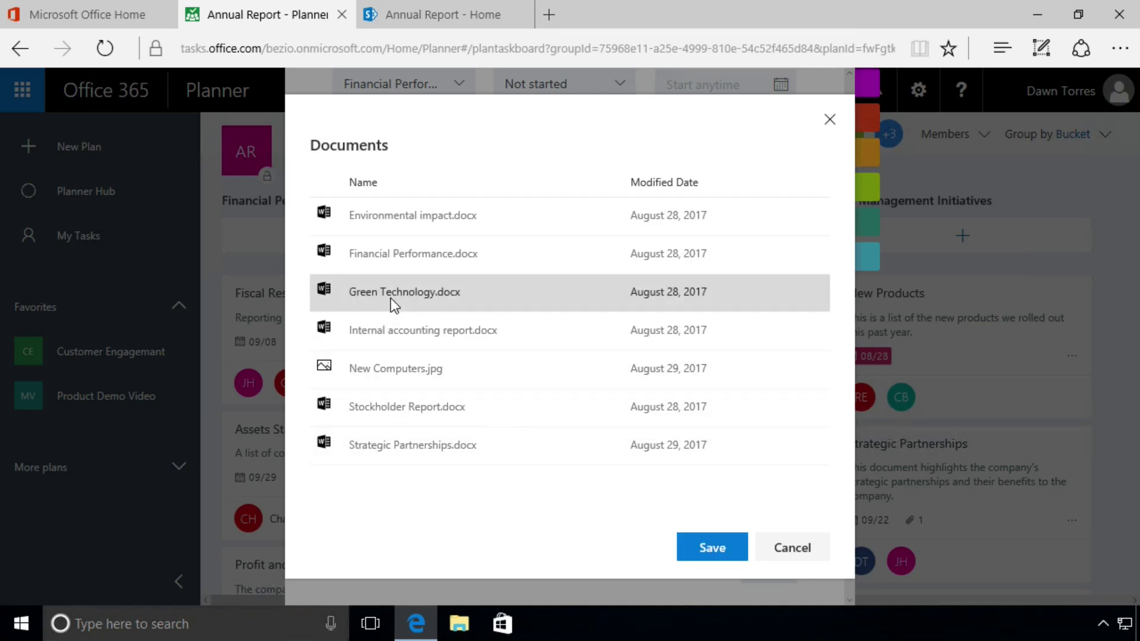
pyautogui.click(704, 543)
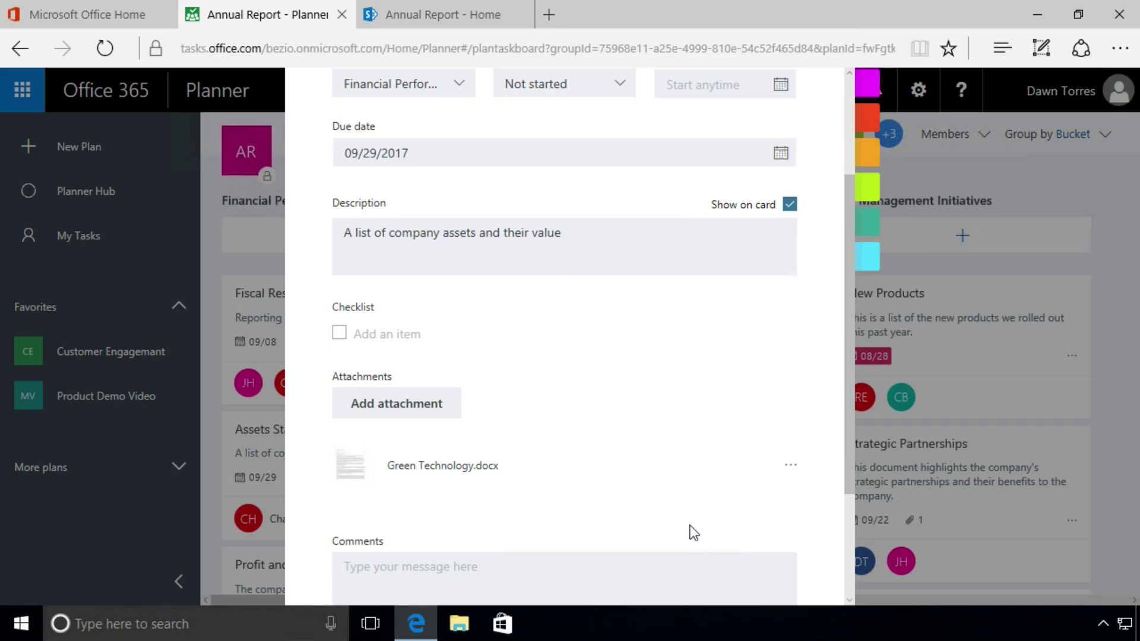
pyautogui.scroll(2, 742, 415)
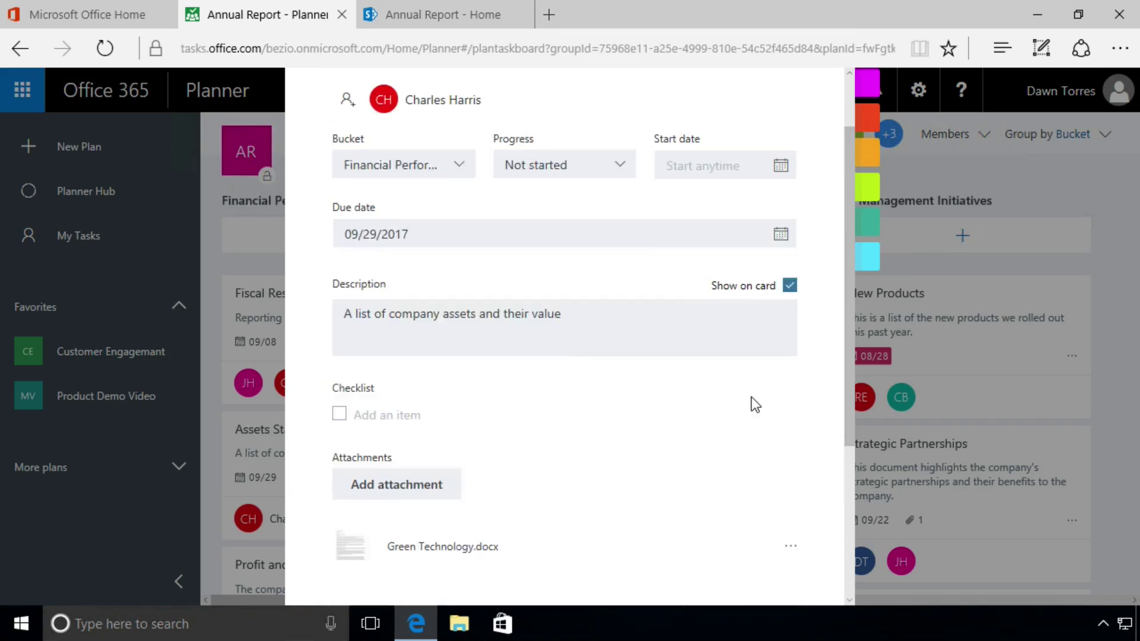
pyautogui.scroll(2, 750, 397)
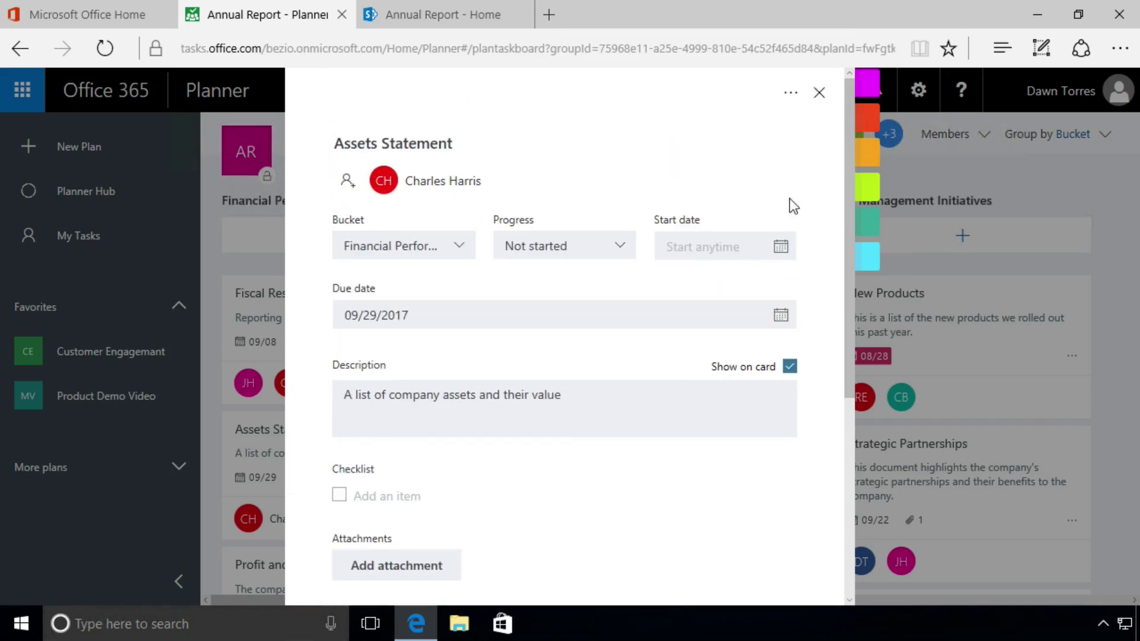
# Close the Assets Statement task details
pyautogui.click(810, 104)
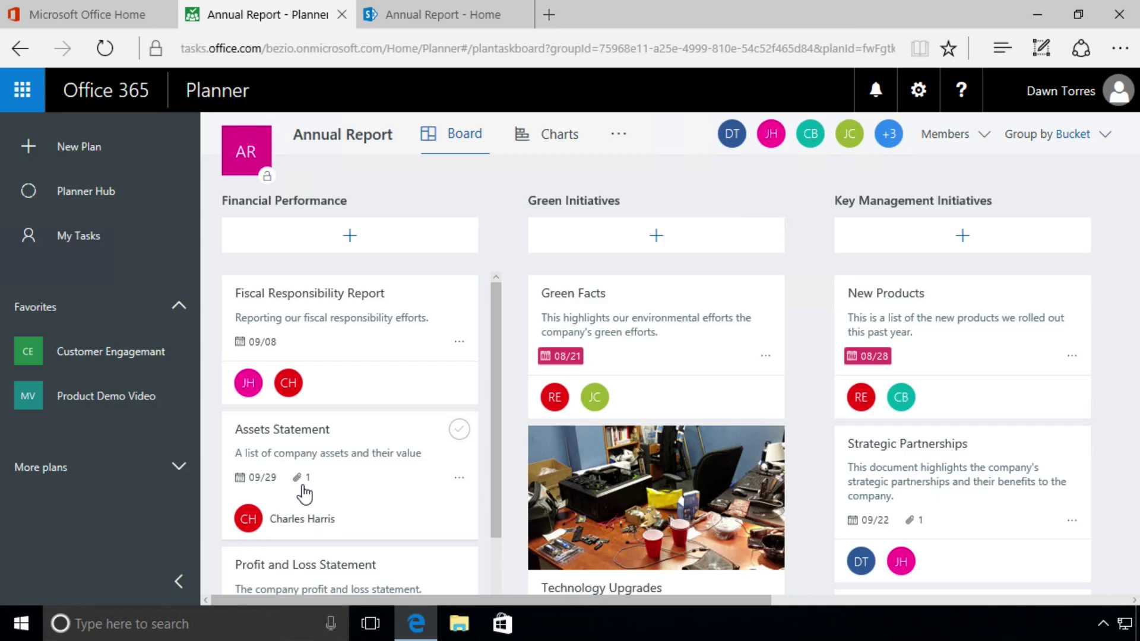
# Start adding a link attachment to the Fiscal Responsibility Report task
pyautogui.click(368, 331)
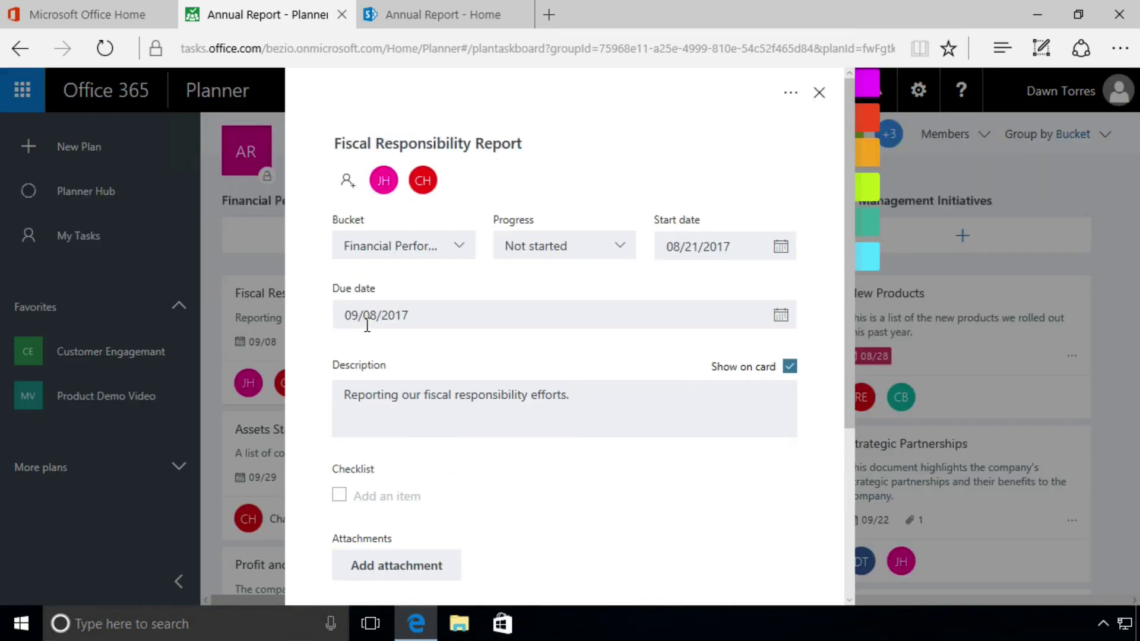
pyautogui.scroll(-4, 443, 464)
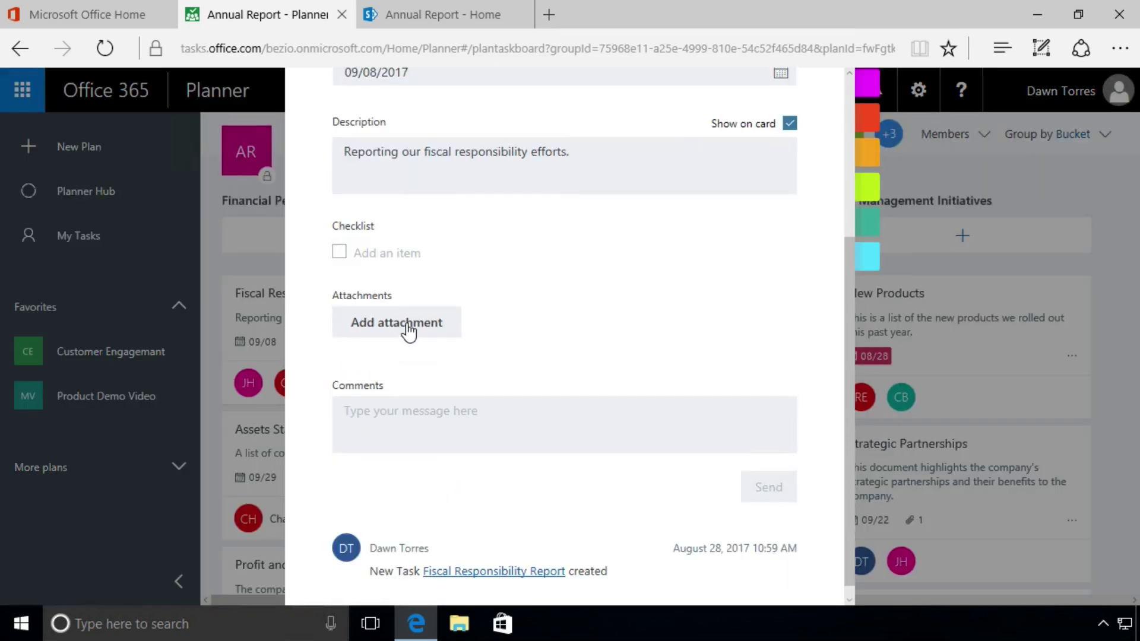
pyautogui.click(409, 332)
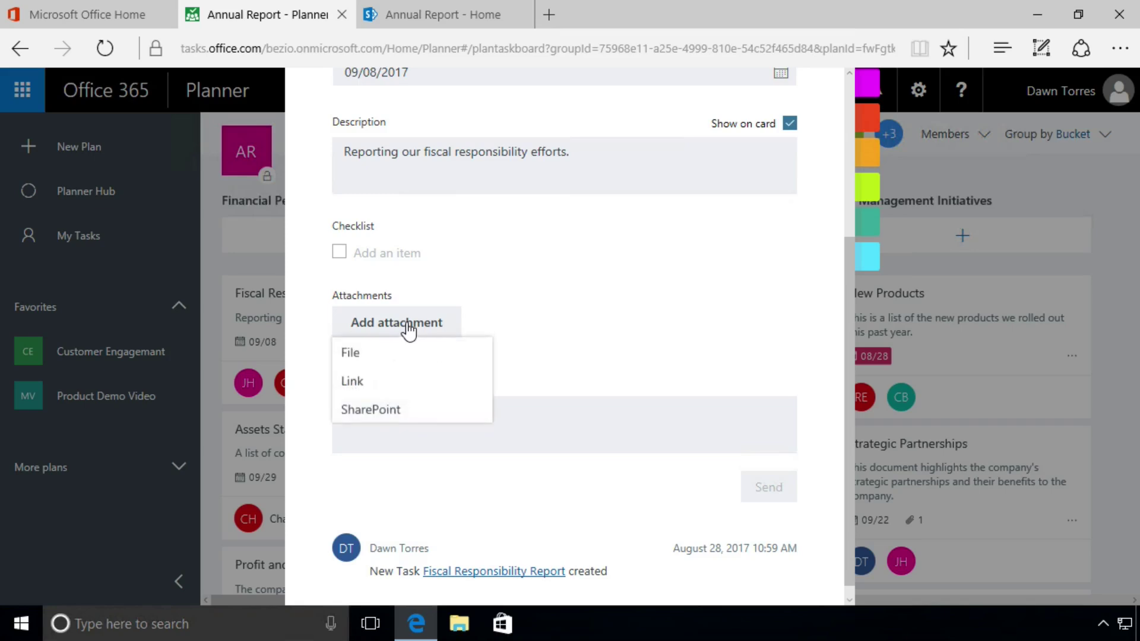
pyautogui.click(358, 385)
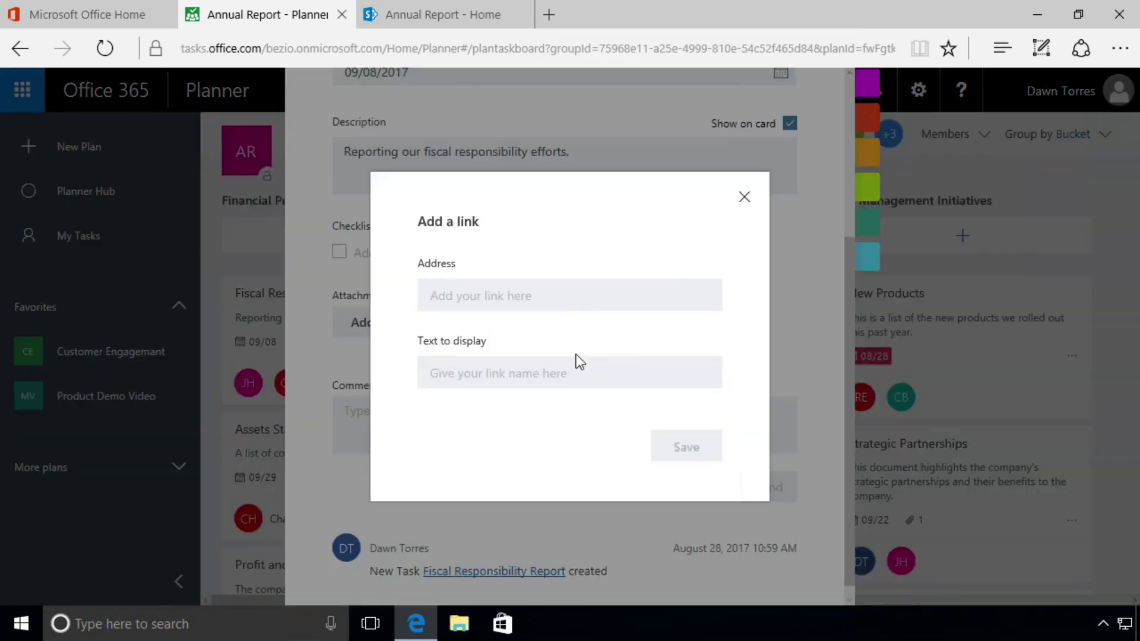
pyautogui.click(555, 304)
# Copy the SharePoint site's web address and return to Planner
pyautogui.click(462, 15)
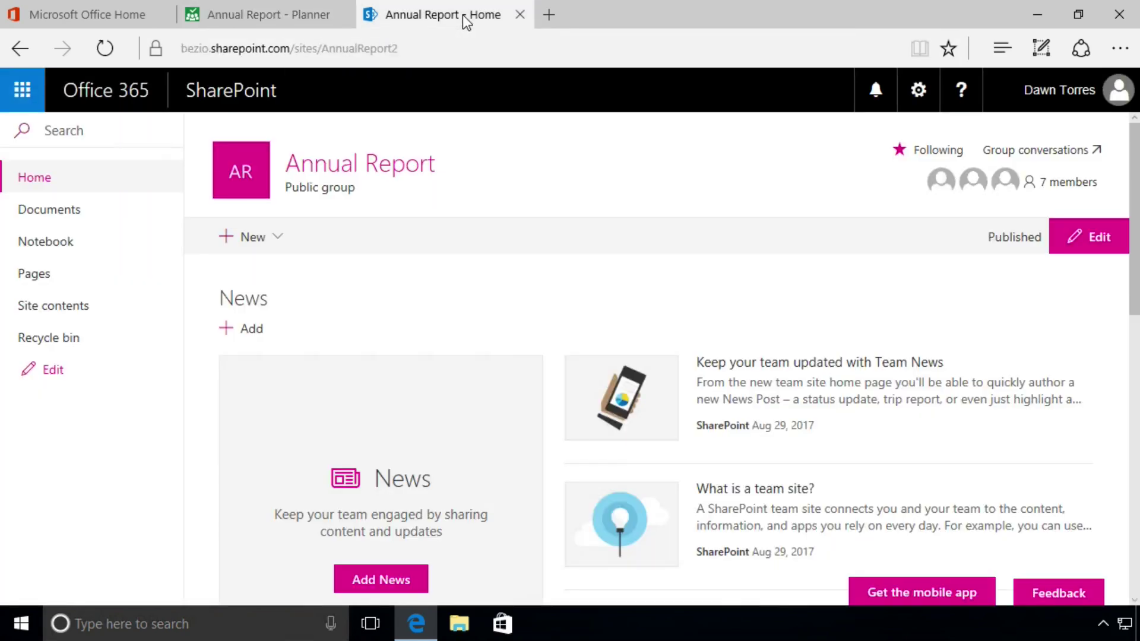
pyautogui.click(466, 47)
pyautogui.rightClick(352, 50)
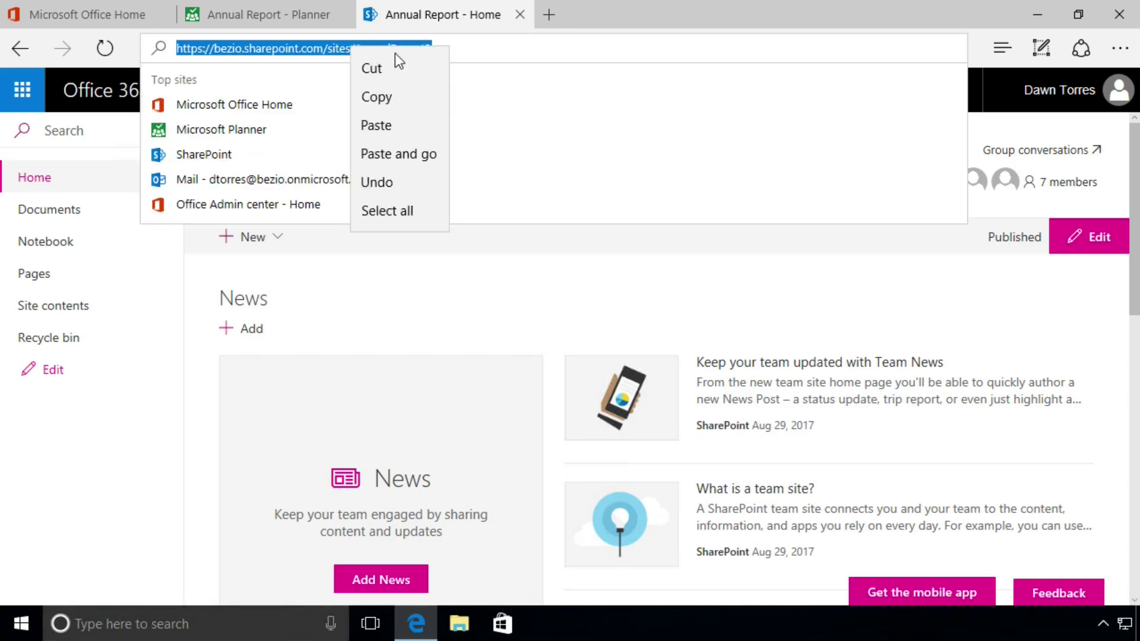
pyautogui.click(380, 97)
pyautogui.click(293, 18)
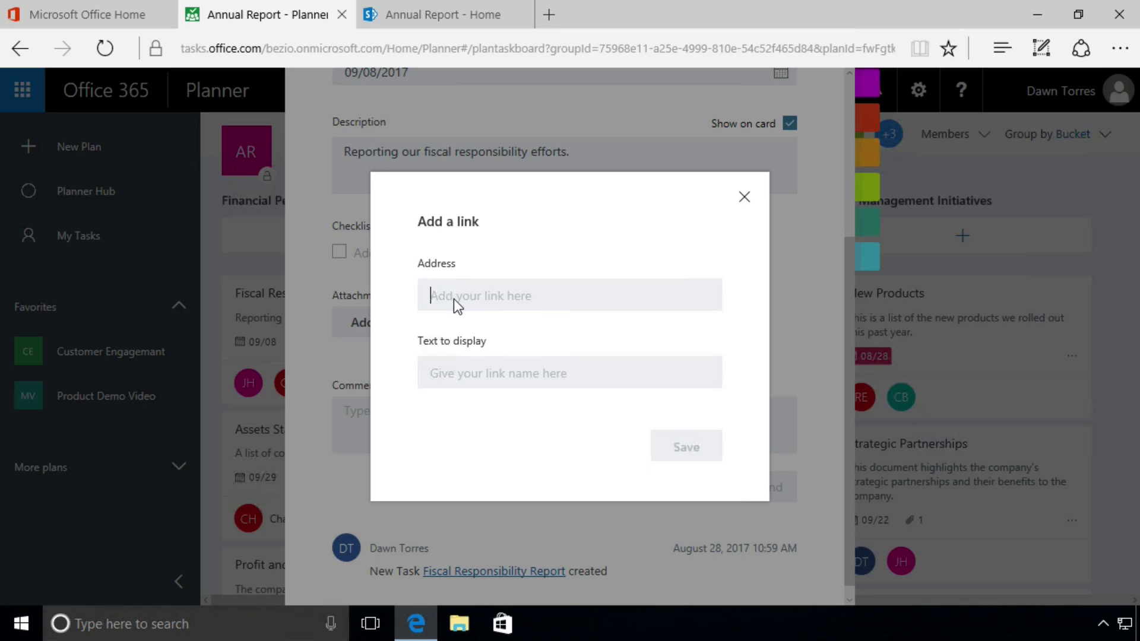
# Paste the SharePoint site address as a link named 'Annual Report Site', save it, and show it on the card
pyautogui.rightClick(453, 298)
pyautogui.click(489, 353)
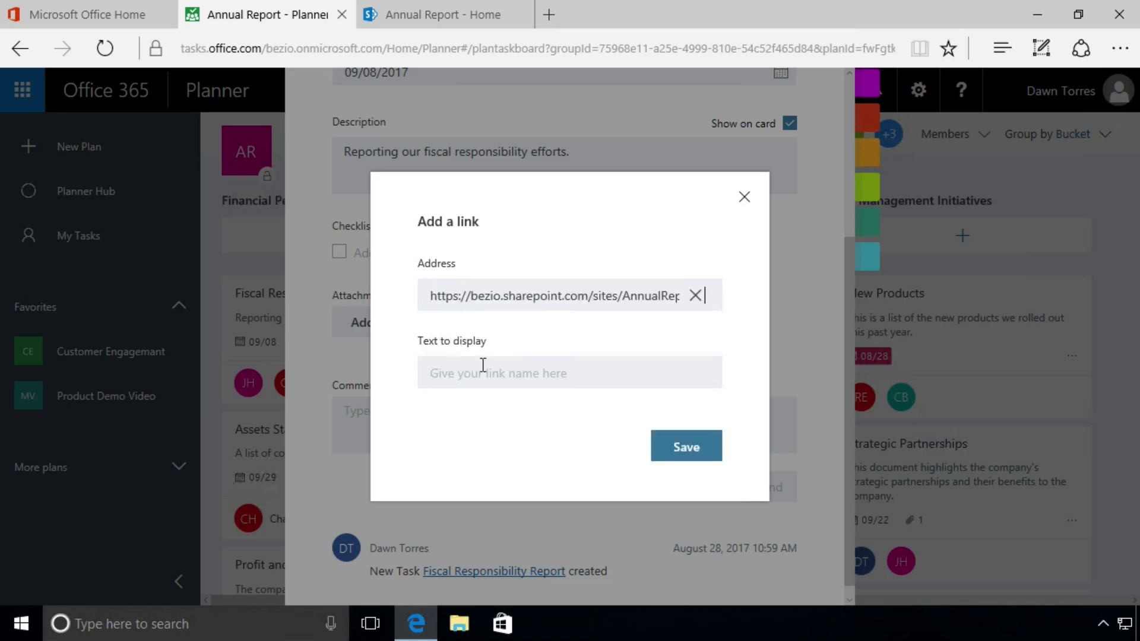
pyautogui.click(480, 372)
pyautogui.write('An')
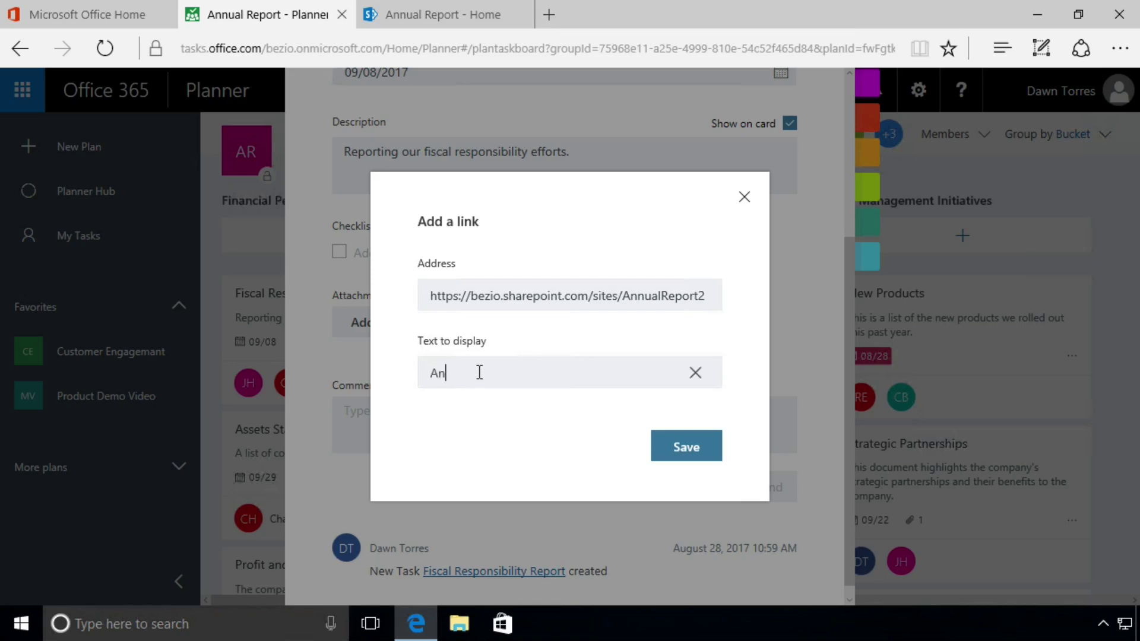
pyautogui.write('nual Report Site')
pyautogui.click(658, 450)
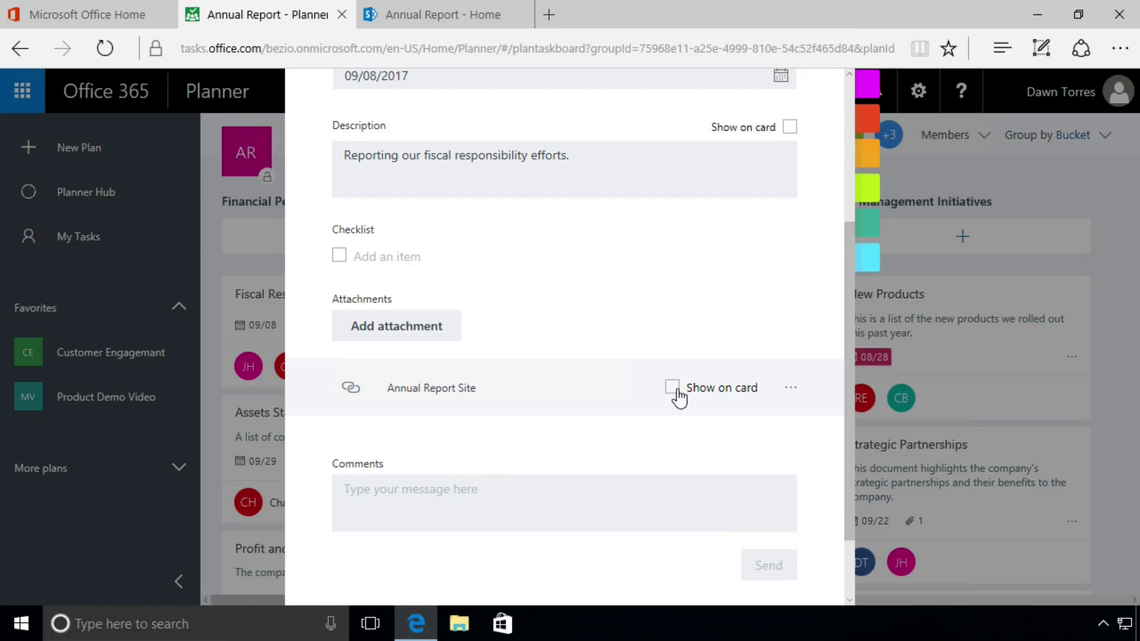
pyautogui.click(672, 387)
pyautogui.scroll(4, 736, 309)
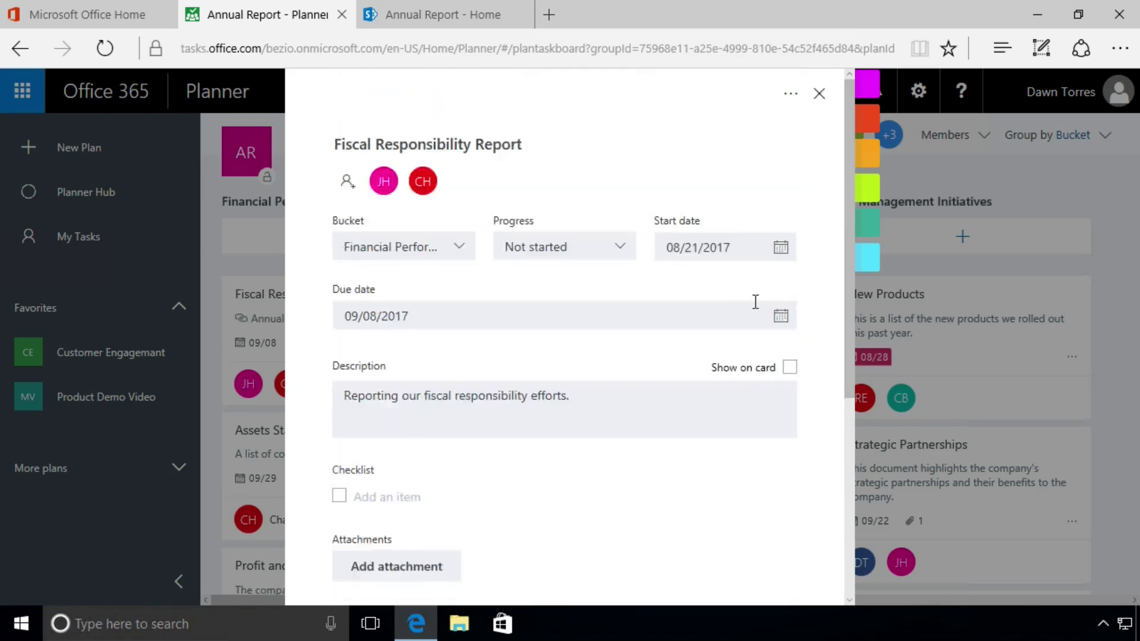
# Close the Fiscal Responsibility Report details and return to the Planner board tab
pyautogui.click(819, 96)
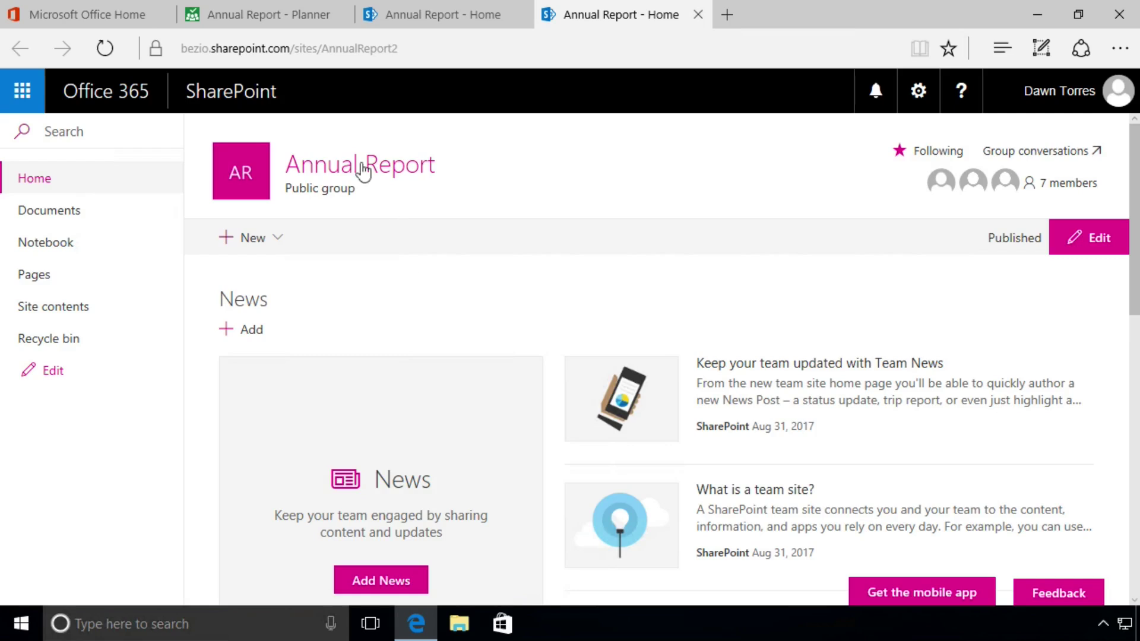
pyautogui.click(292, 18)
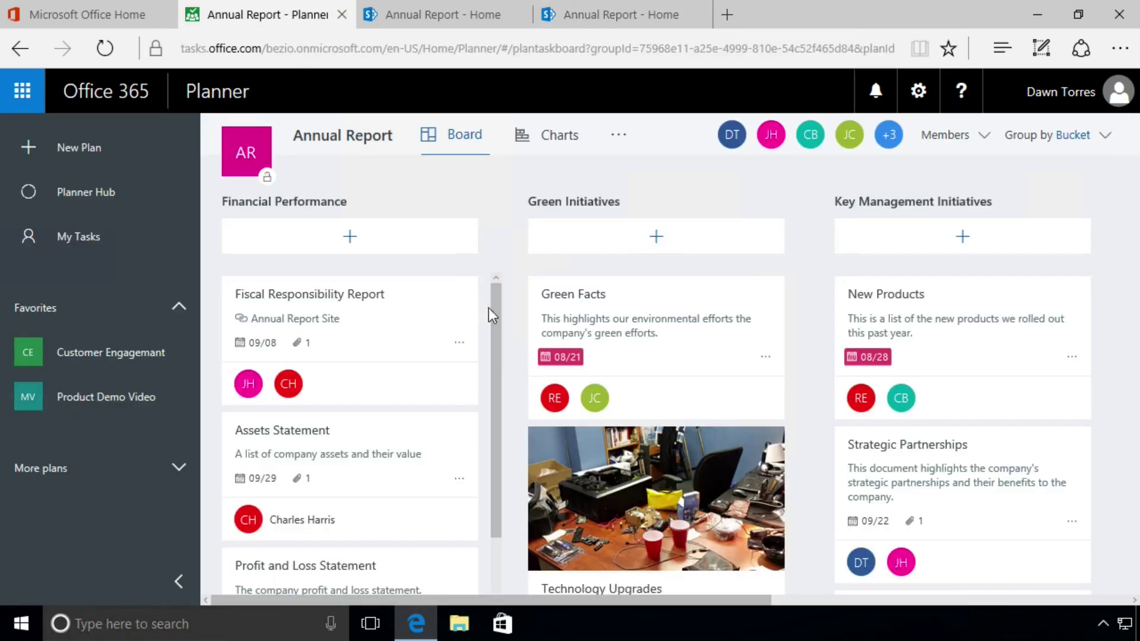